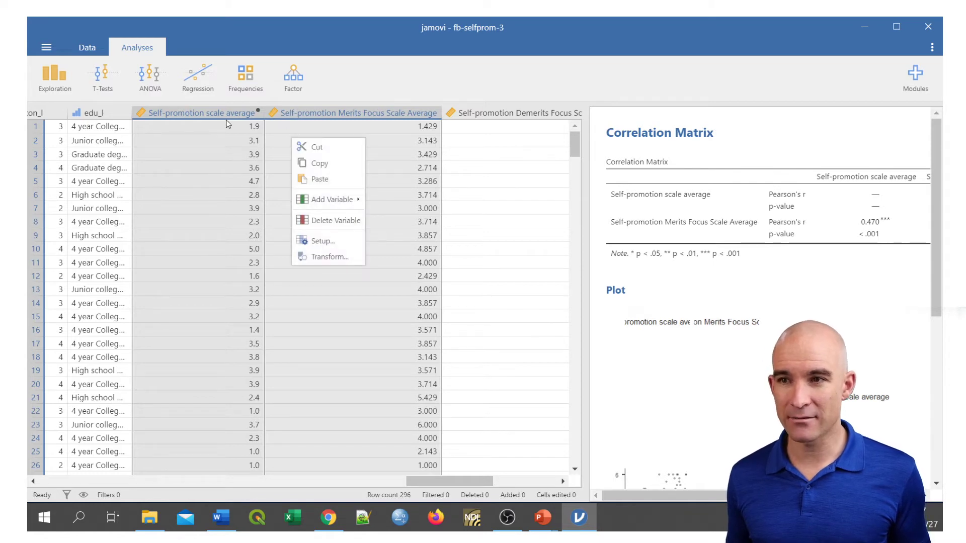
Copy the Self-promotion Merits Focus Scale Average column, switch to Excel and create a blank workbook in a maximized window.
click(320, 163)
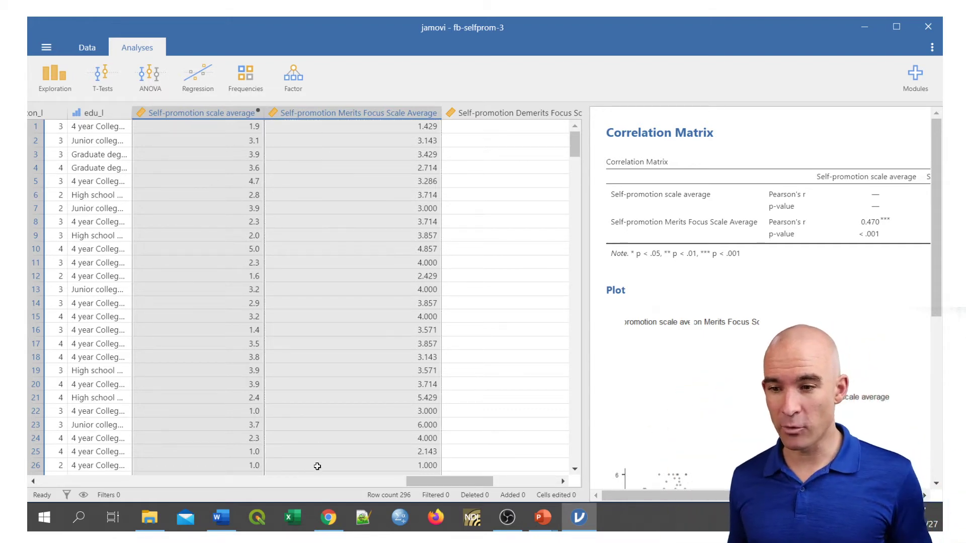
click(294, 518)
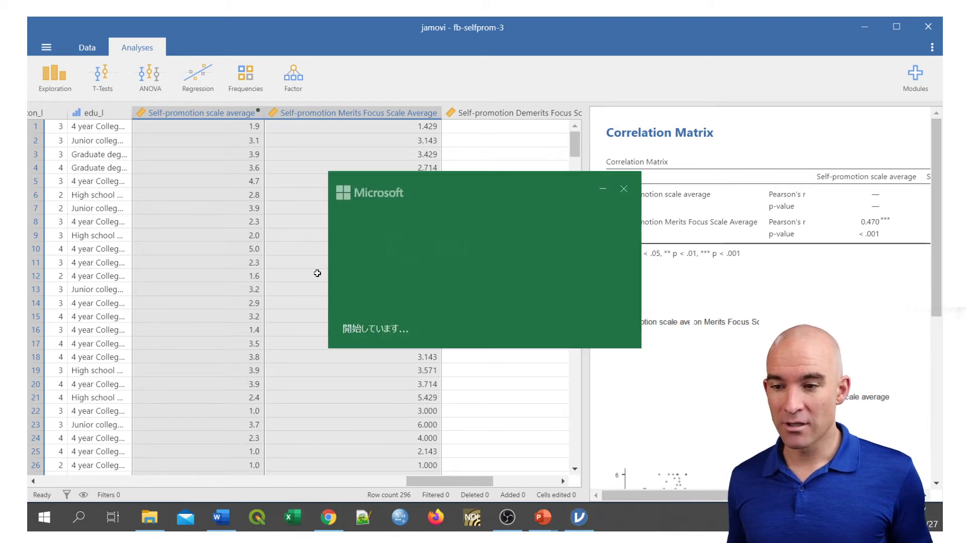
drag(438, 54, 442, 86)
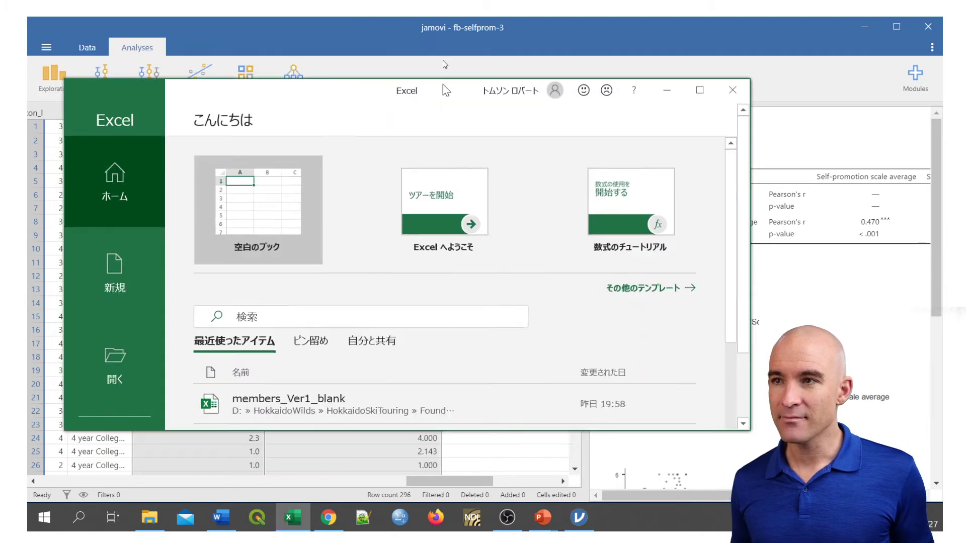
double_click(443, 86)
click(220, 149)
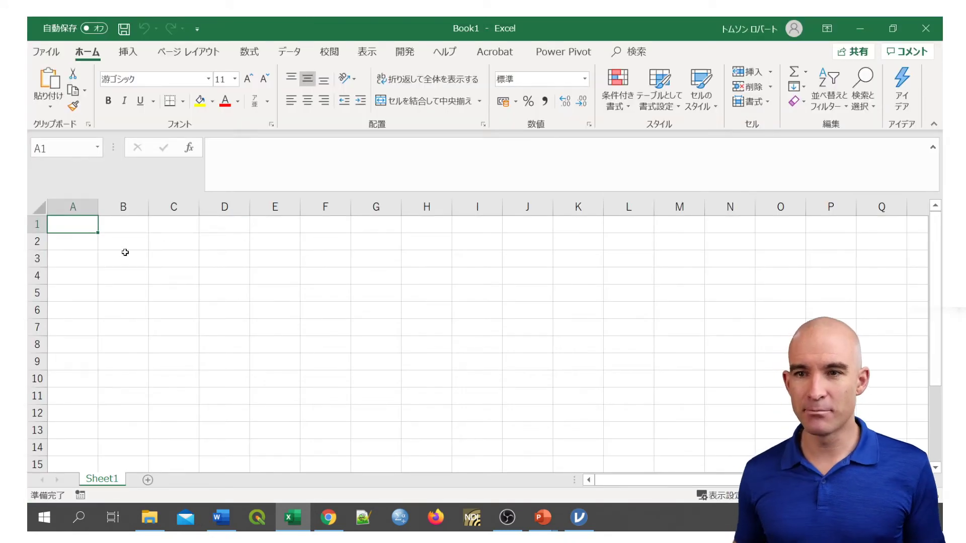
Paste the copied column into the blank sheet starting at cell A1, keeping the source formatting.
right_click(76, 225)
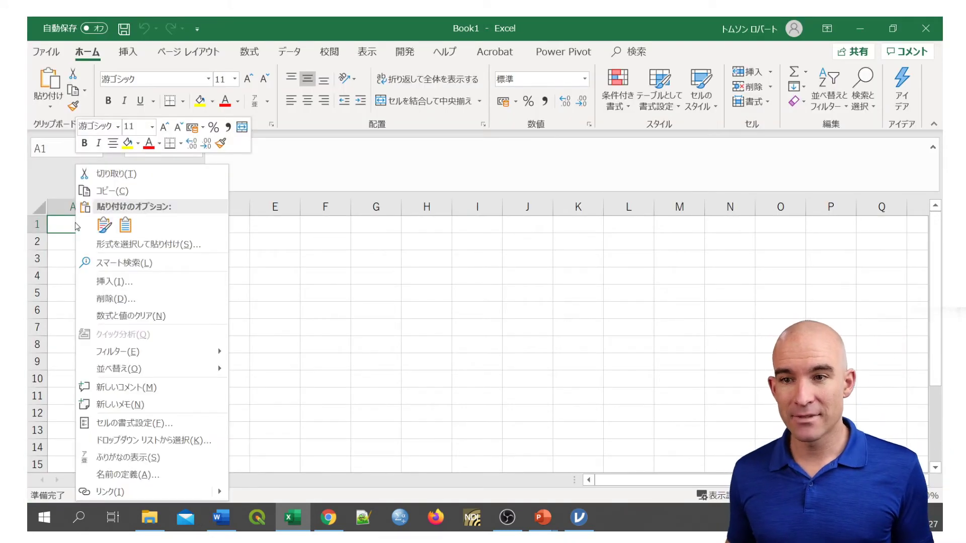
click(103, 225)
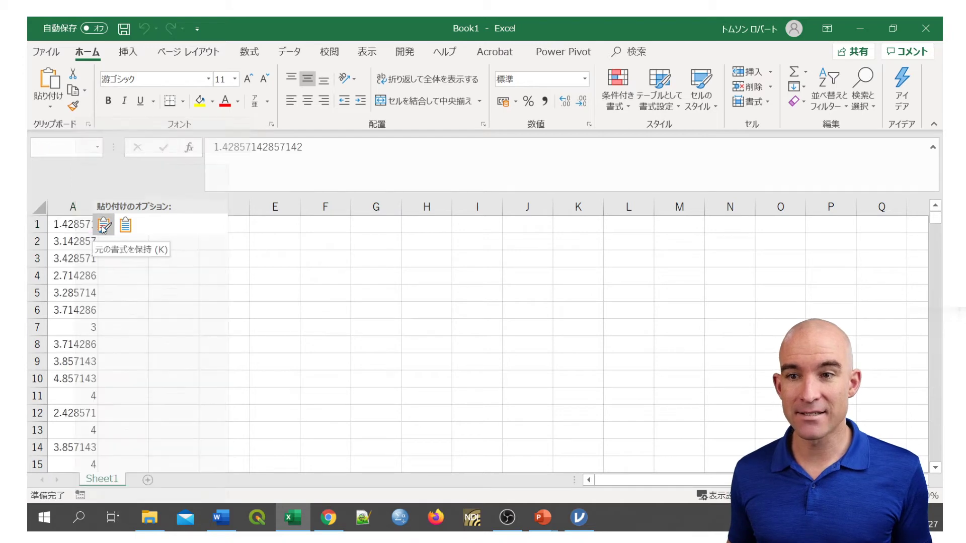
click(105, 226)
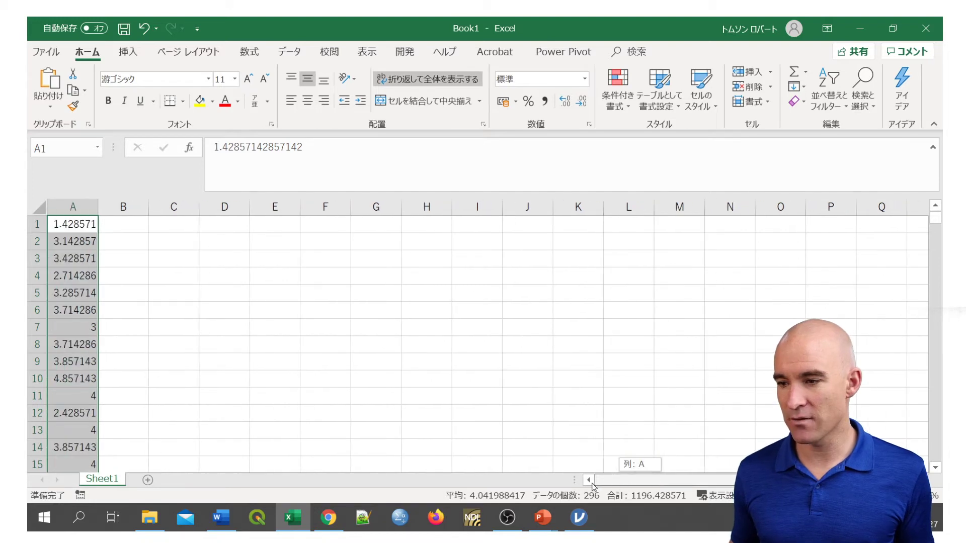
Switch to jamovi and copy the Self-promotion scale average and Self-promotion Merits Focus Scale Average columns together.
click(578, 517)
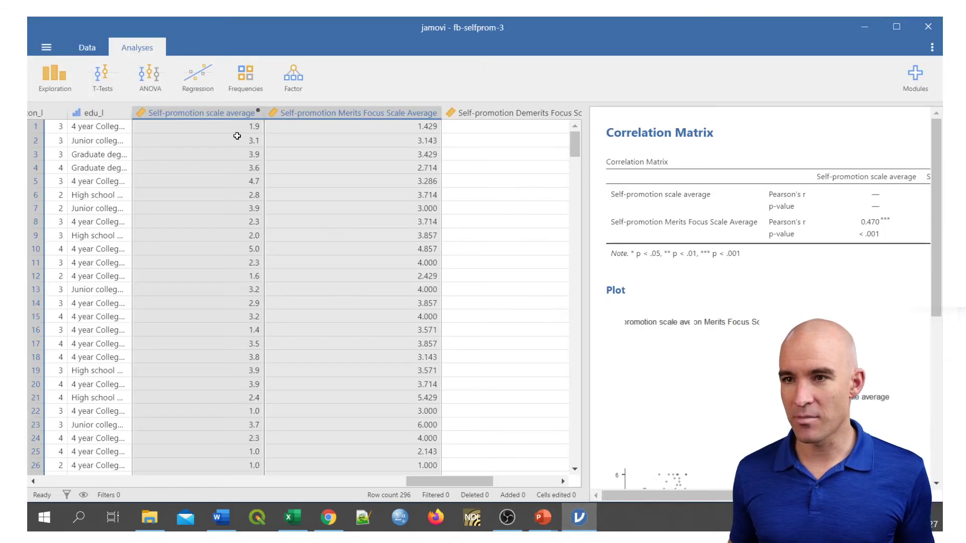
click(232, 117)
click(232, 117)
shift+click(322, 114)
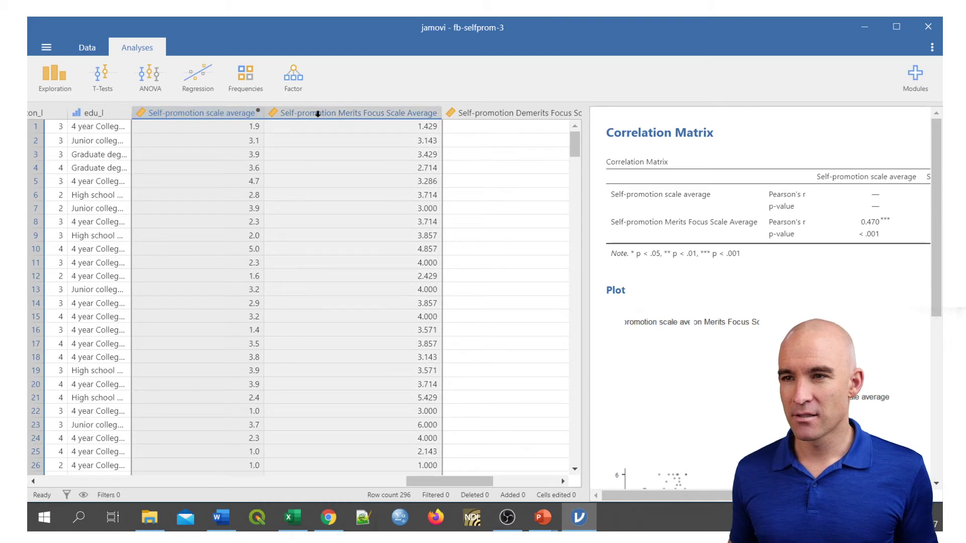
right_click(283, 113)
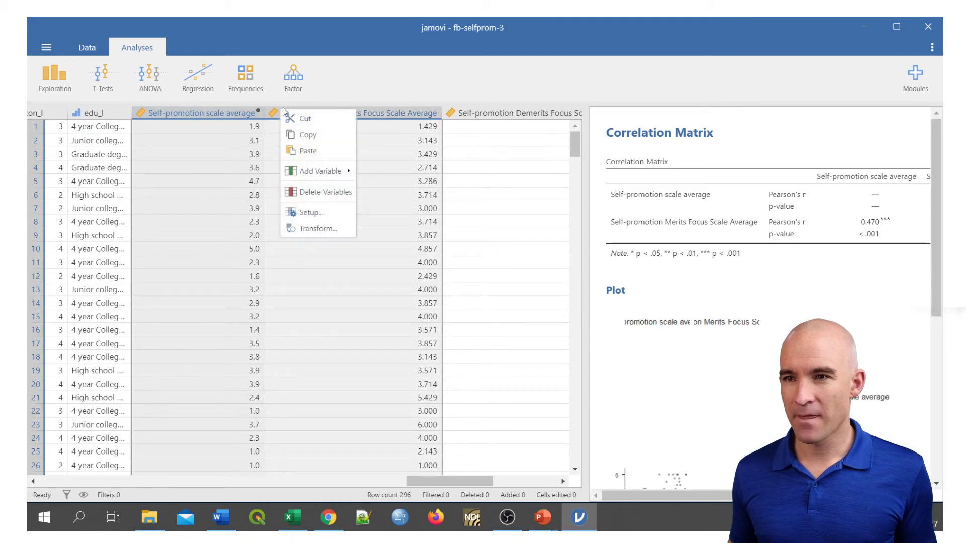
click(308, 135)
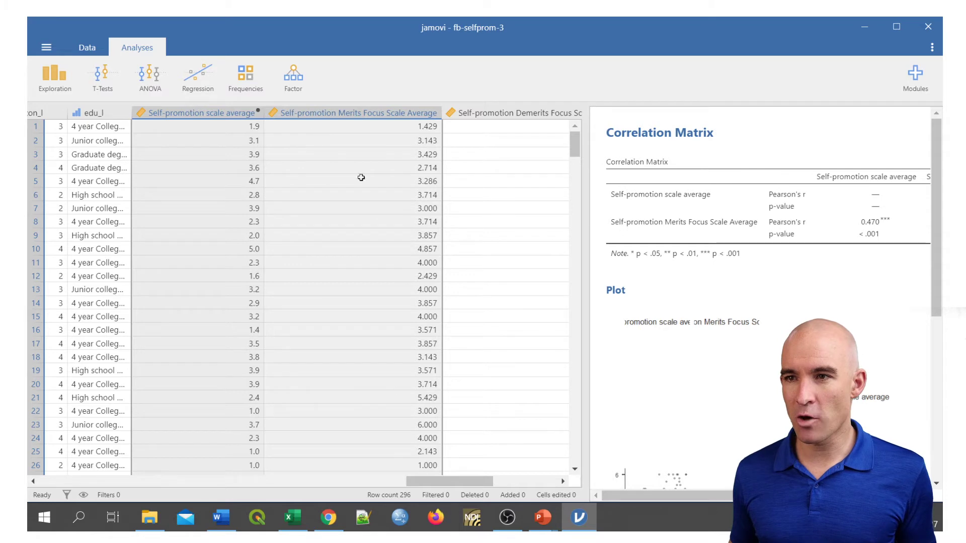
Switch to Excel, clear column A and paste the two copied columns starting at cell A1 with source formatting.
click(292, 517)
click(83, 209)
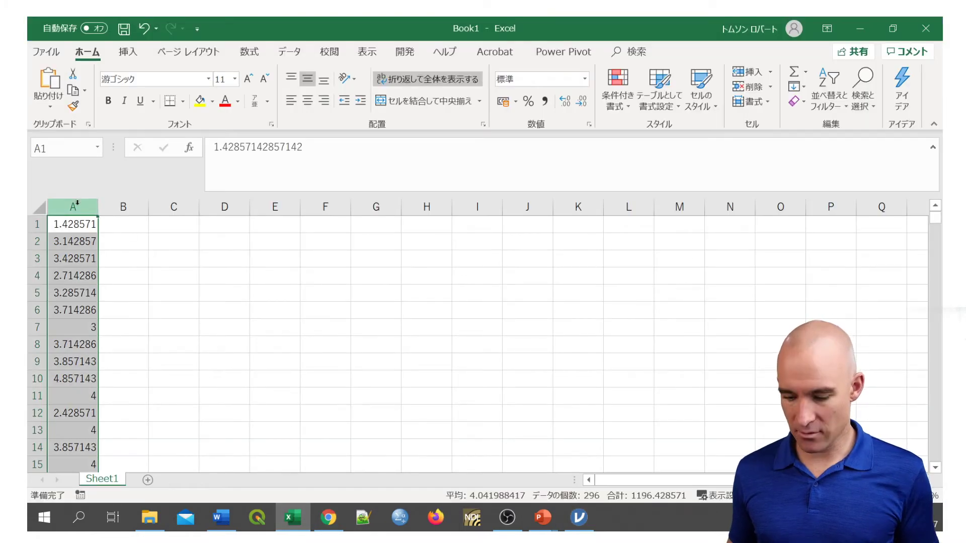
key(Delete)
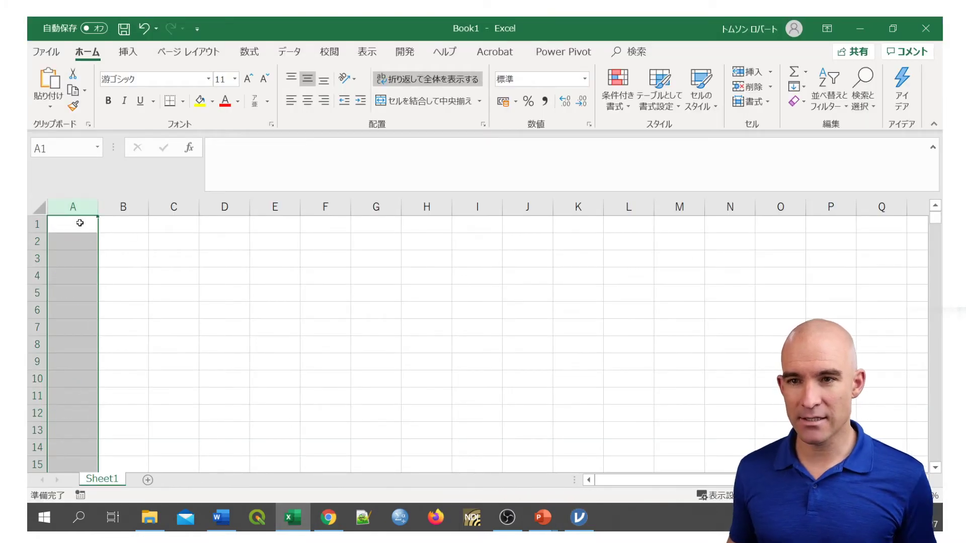
click(79, 223)
right_click(77, 227)
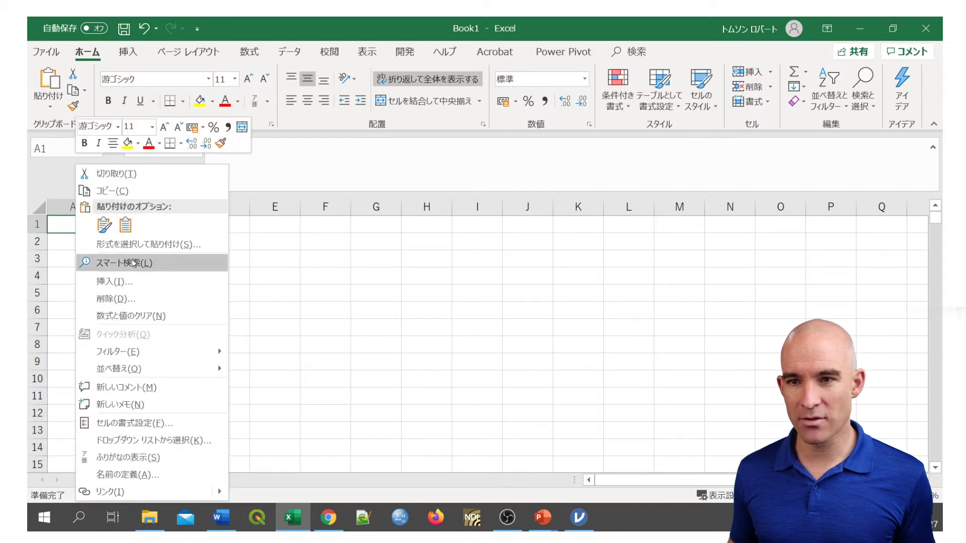
click(105, 225)
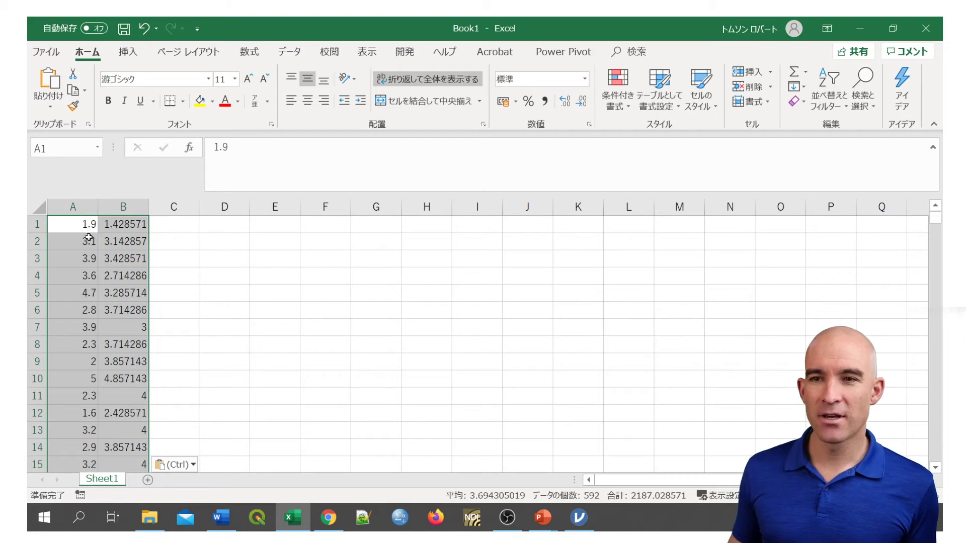
Return to jamovi and copy the adjacent Self-promotion scale average and Self-promotion Merits Focus Scale Average columns again.
click(578, 517)
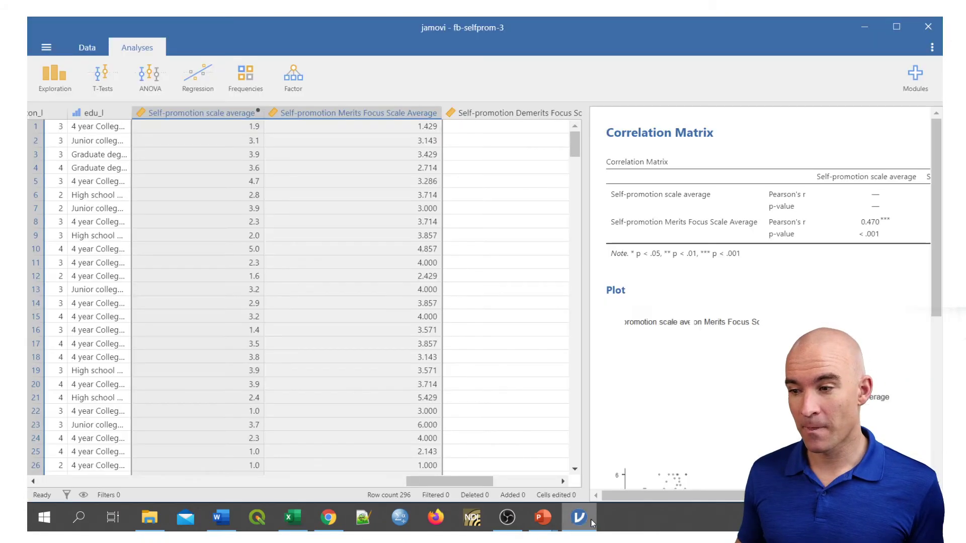
click(233, 137)
click(222, 112)
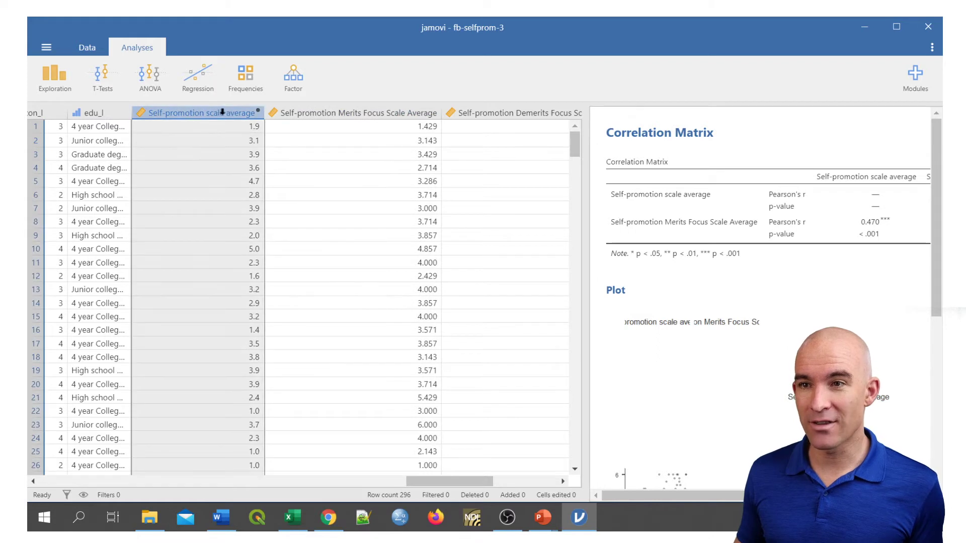
shift+click(314, 109)
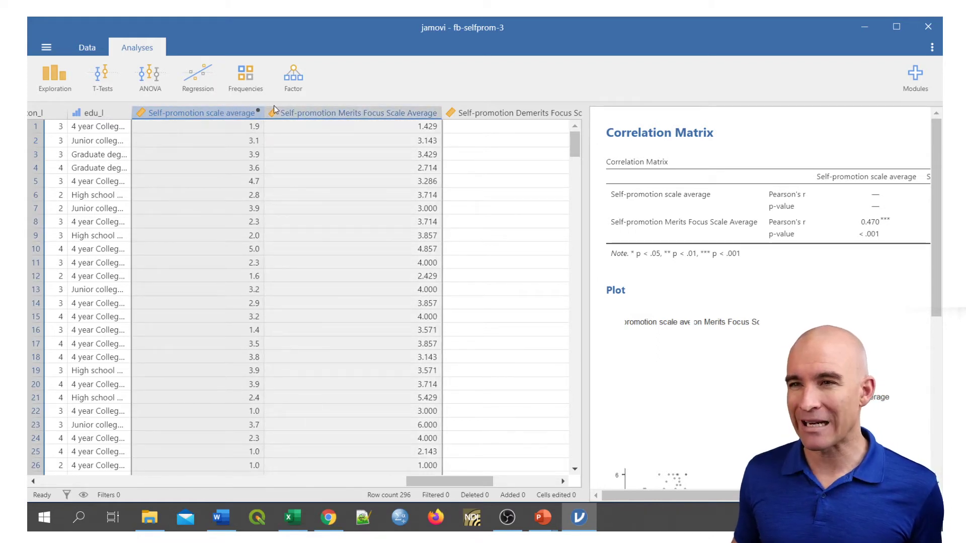
right_click(237, 114)
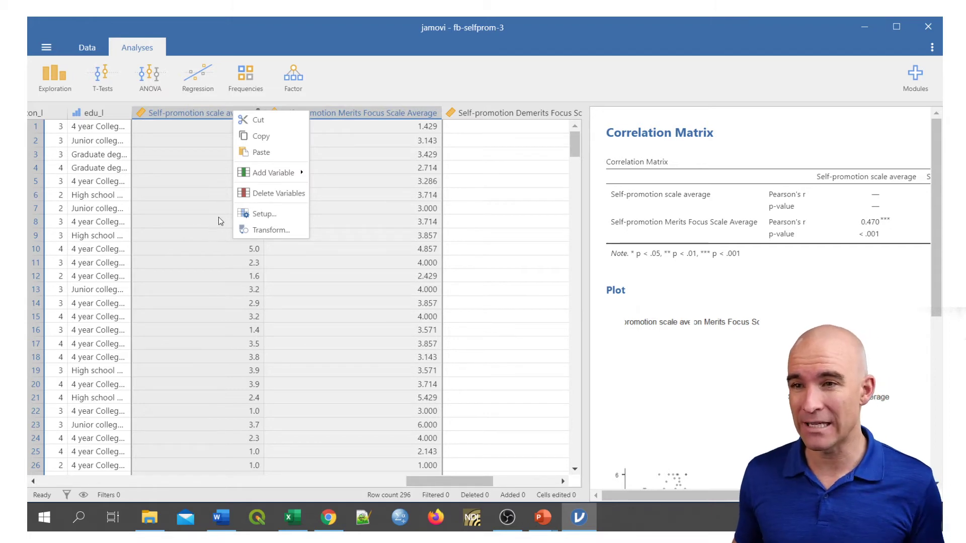
click(263, 136)
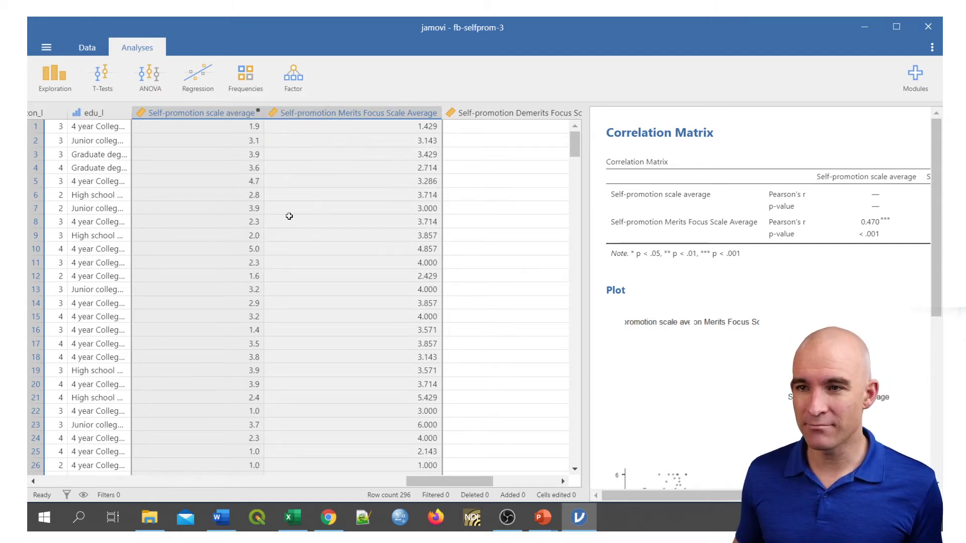
Switch to Excel, clear the previously pasted values and paste the two copied columns again from cell A1 with source formatting.
click(293, 517)
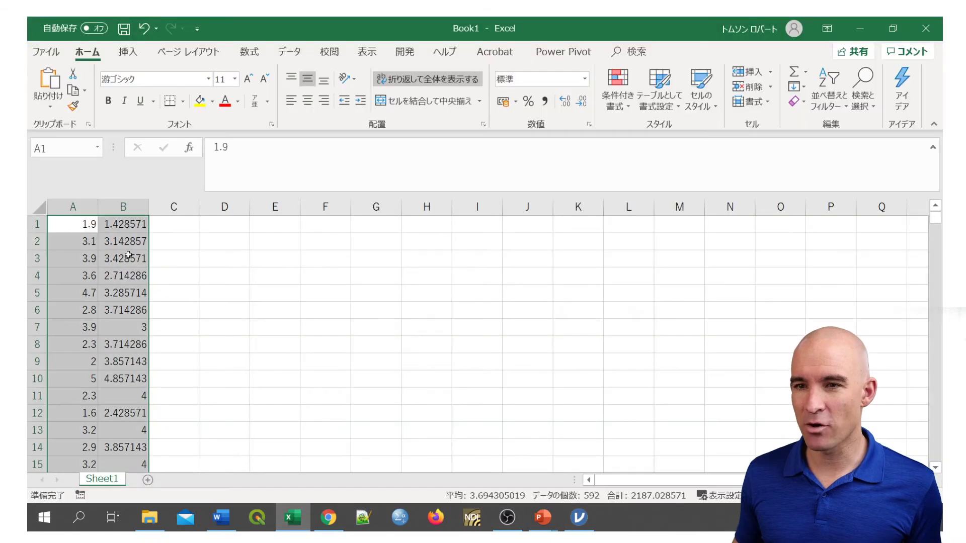
key(Delete)
click(77, 225)
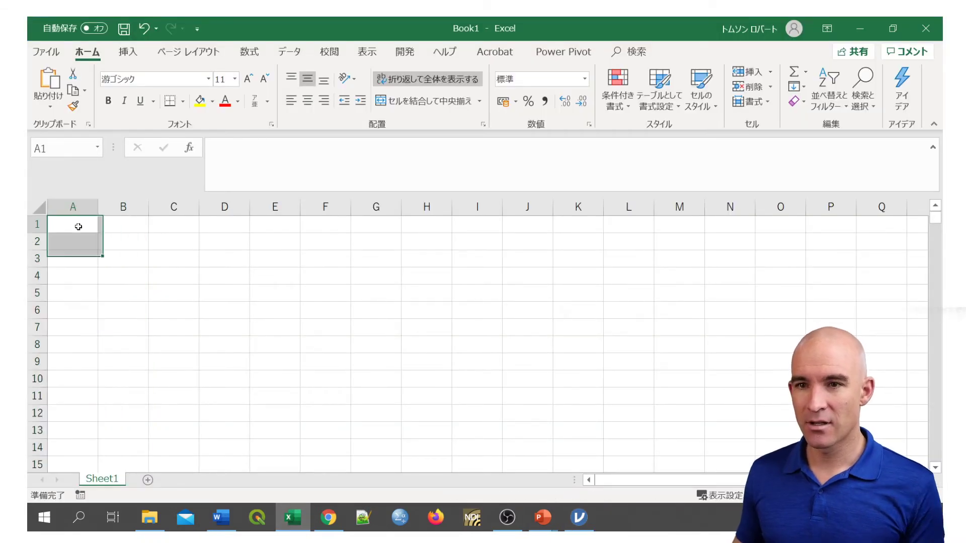
right_click(79, 230)
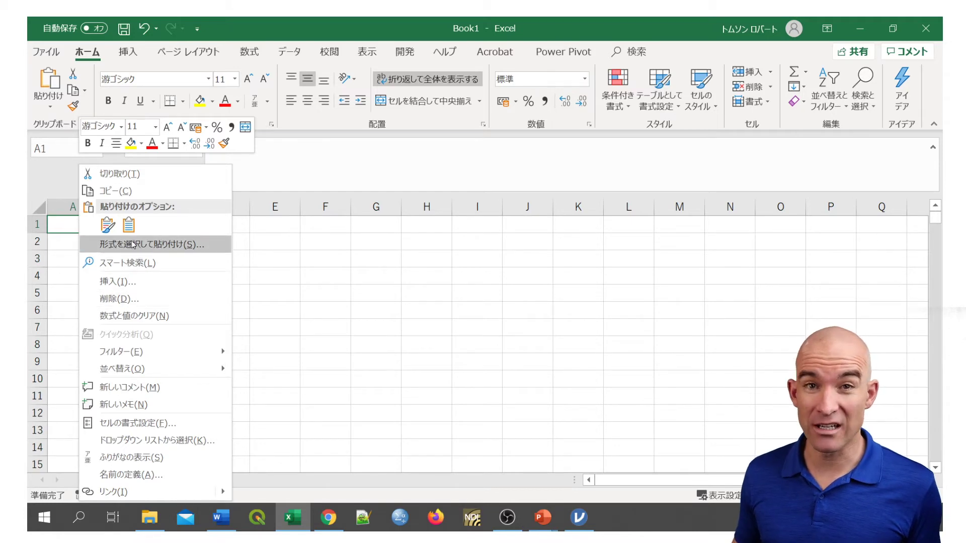
click(106, 225)
click(156, 227)
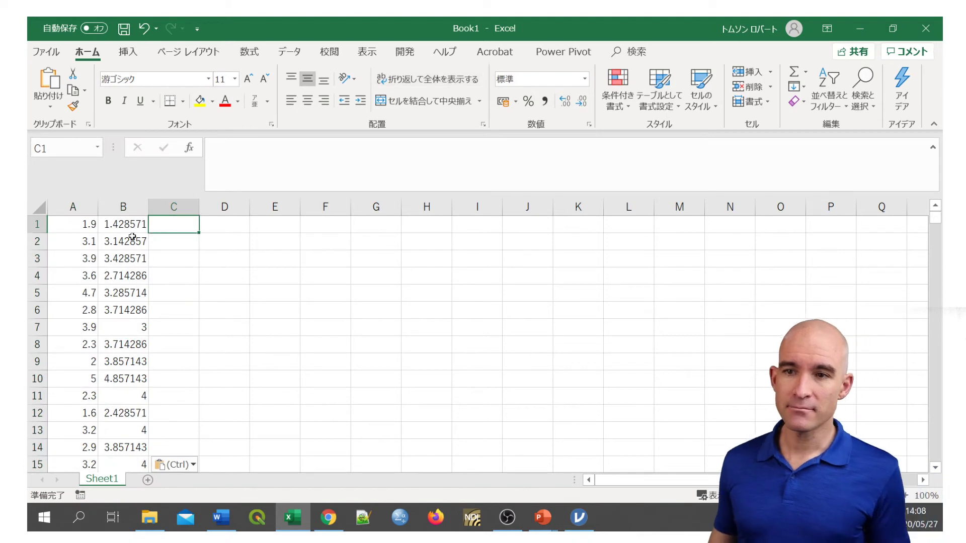
Insert an empty row above the first data row for column headings.
click(81, 225)
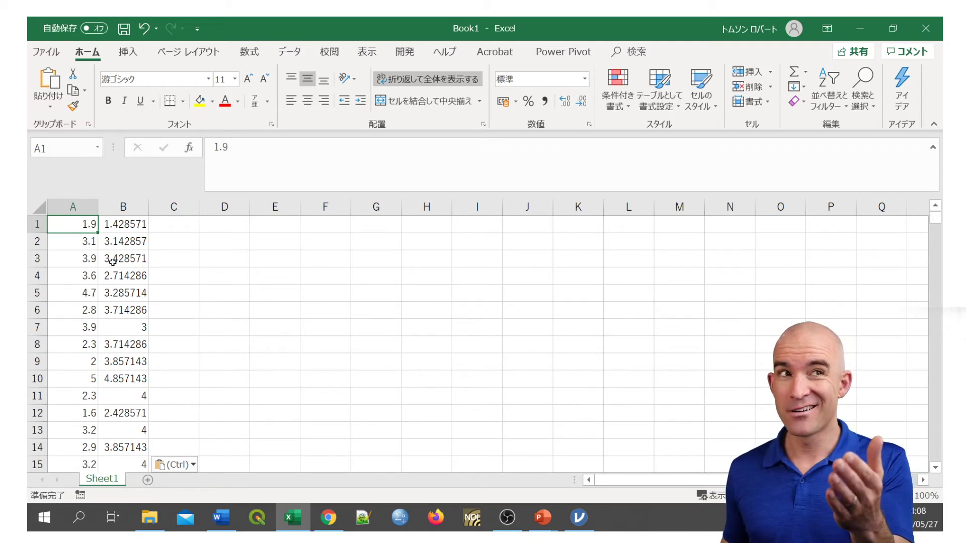
right_click(39, 224)
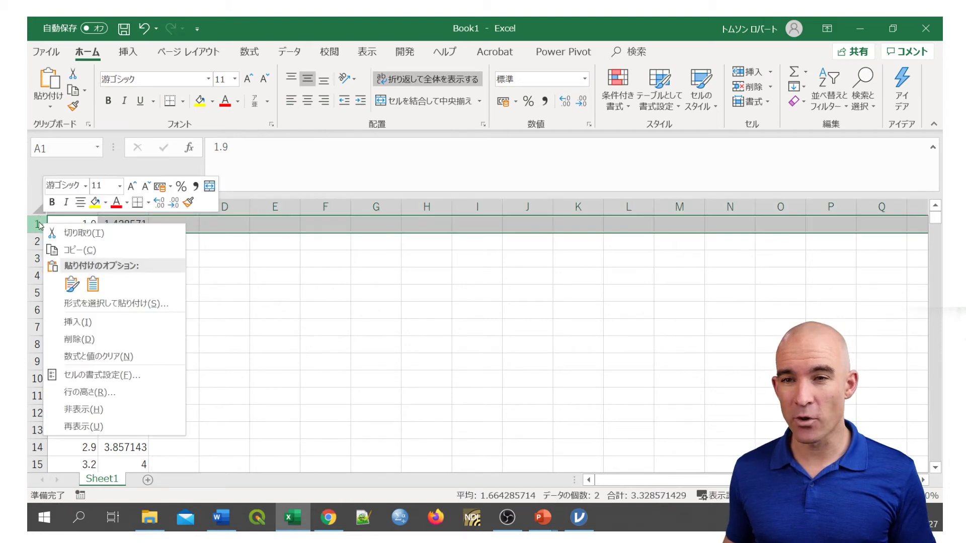
click(87, 324)
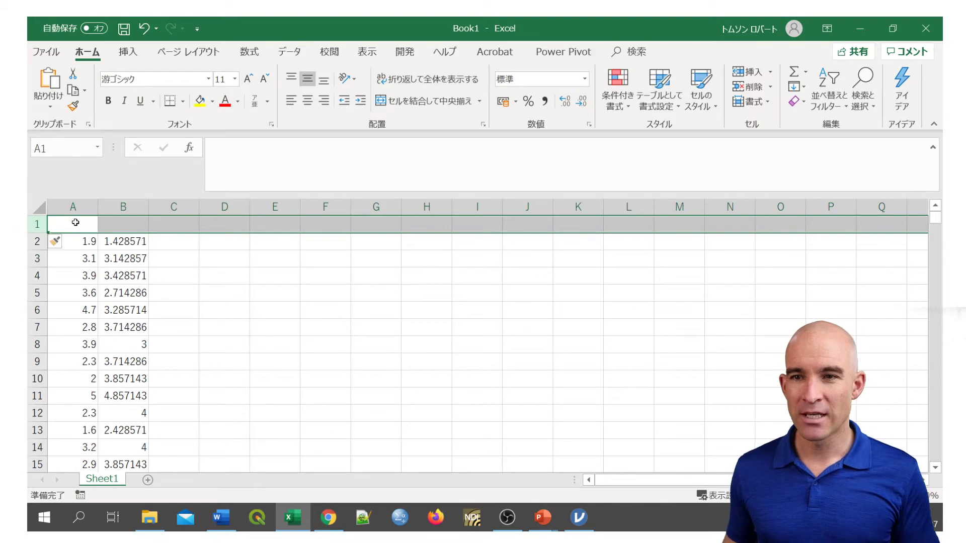
Enter the heading "Self-promotion Average" in cell A1.
click(76, 222)
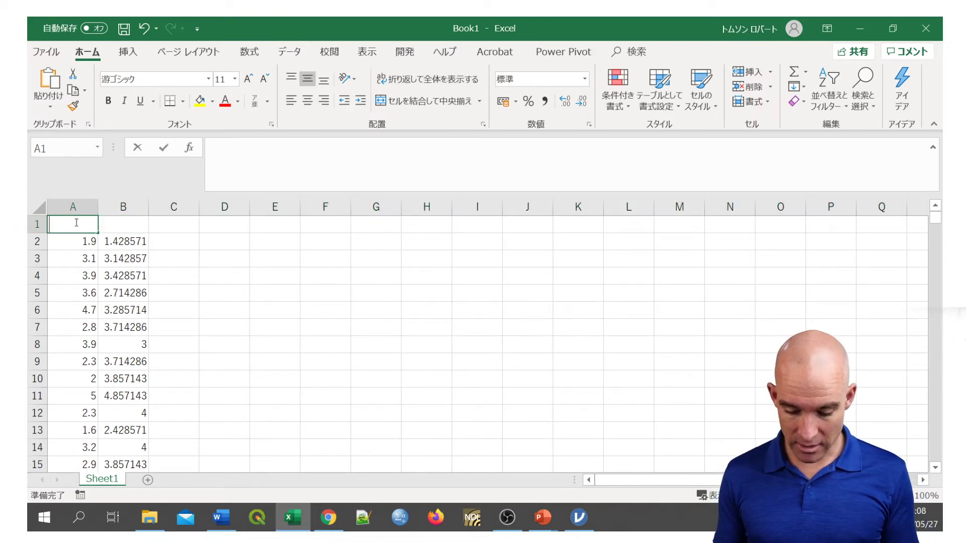
text(Self-promiot)
key(BackSpace)
key(BackSpace)
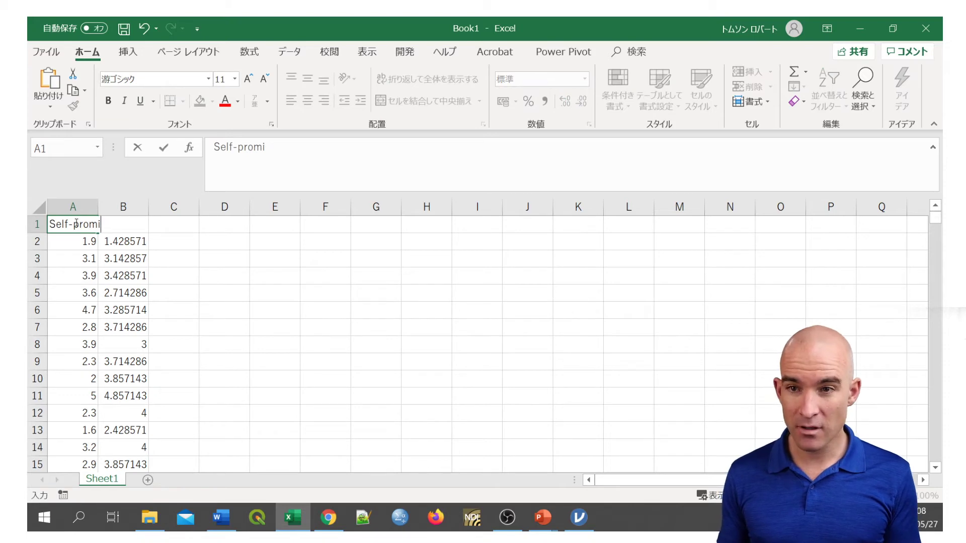
text(tion )
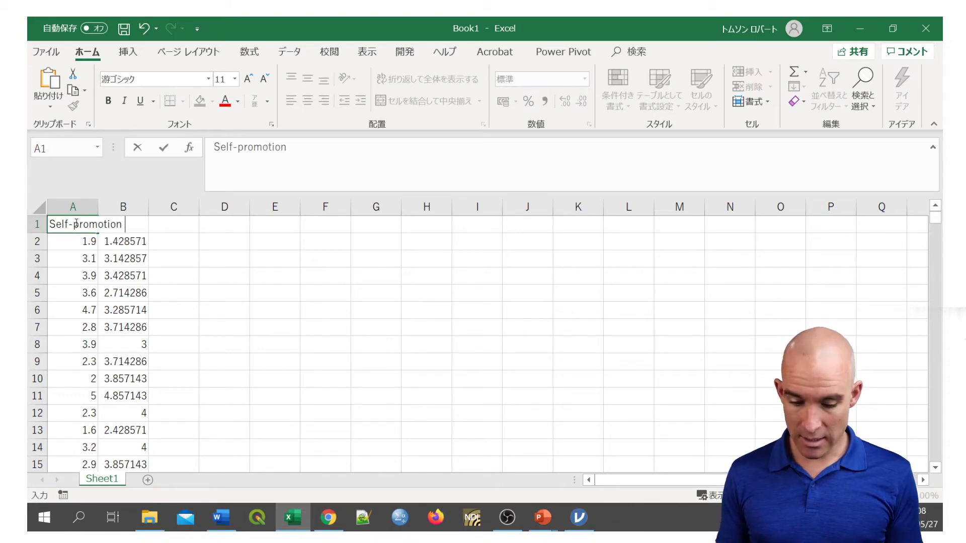
text(Average)
key(Return)
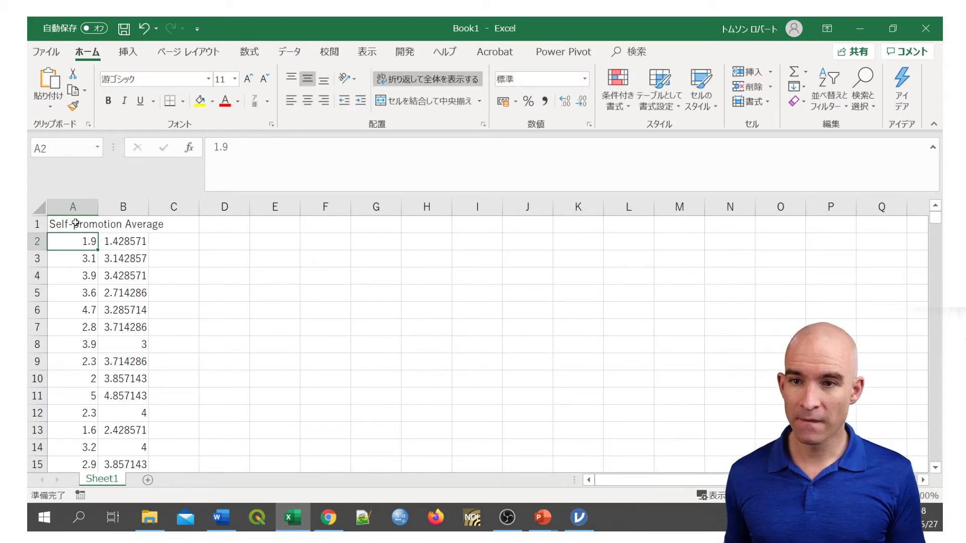
Widen columns A and B and enter the heading "Self-promotion merits Focus" in cell B1.
drag(99, 207, 310, 207)
click(247, 228)
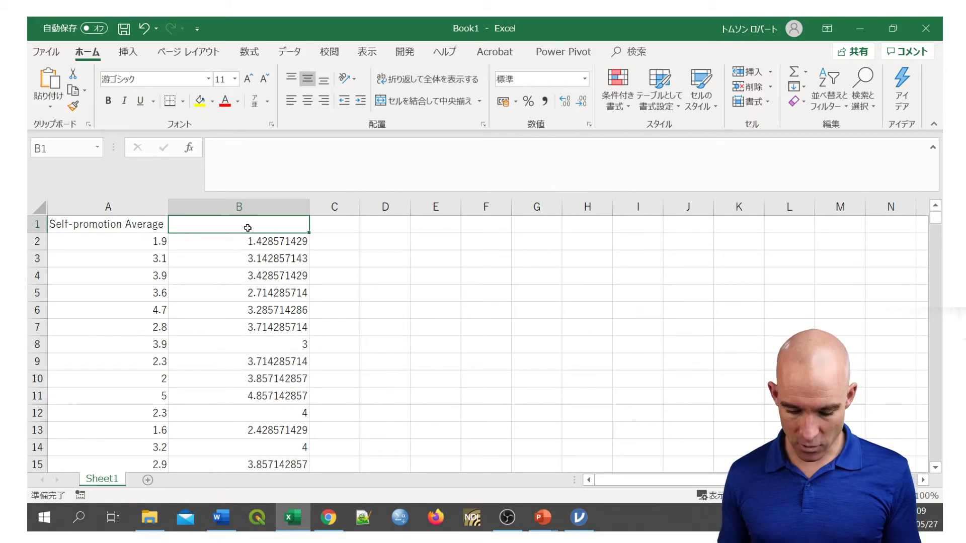
text(Self-pro)
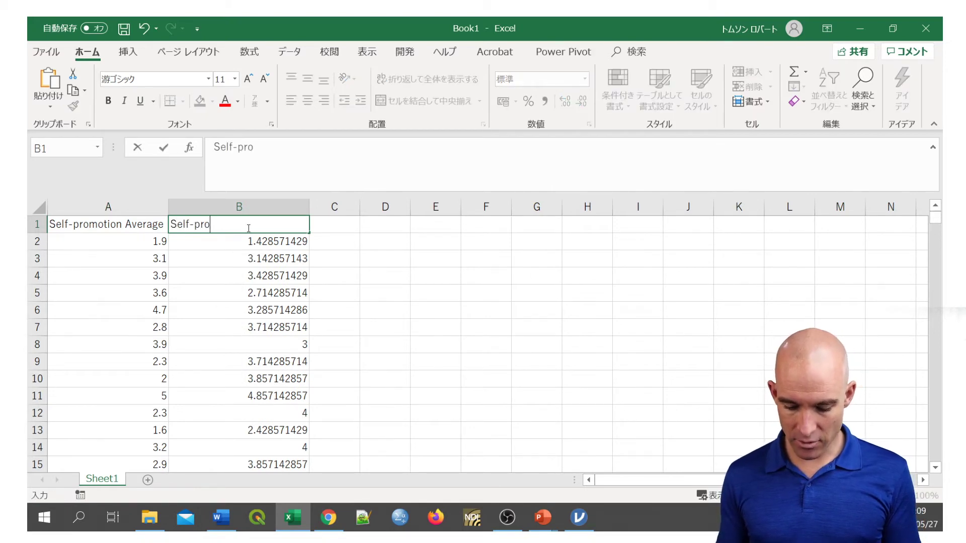
text(motion)
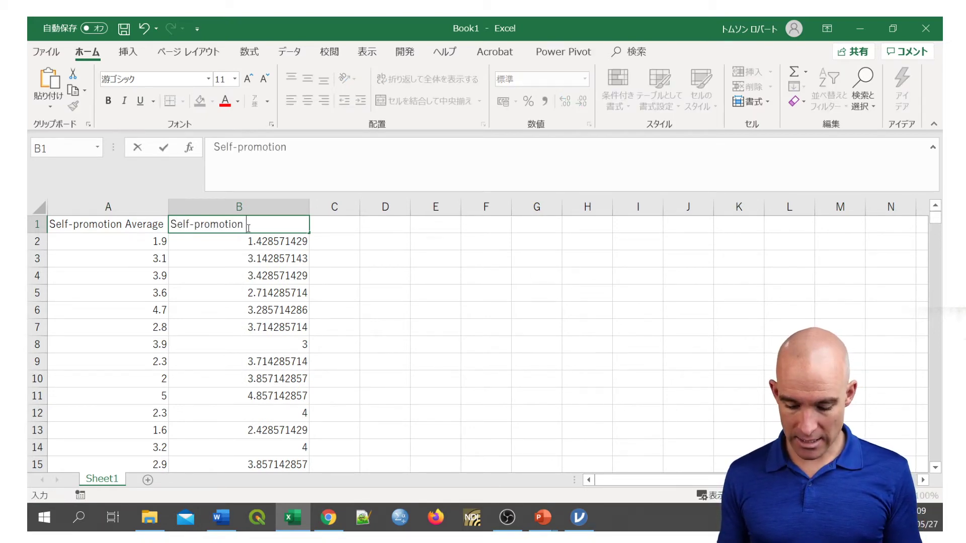
text( meri)
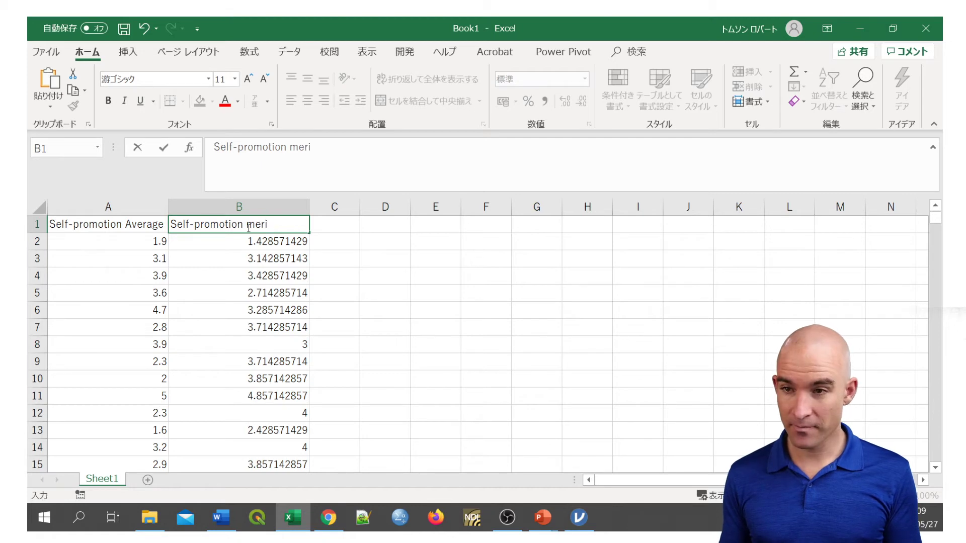
text(ts Focus)
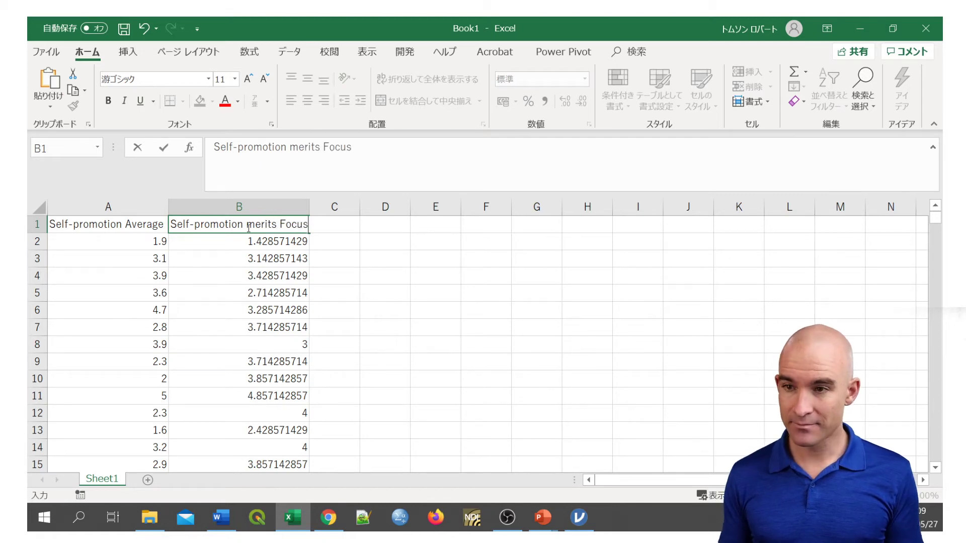
key(Left)
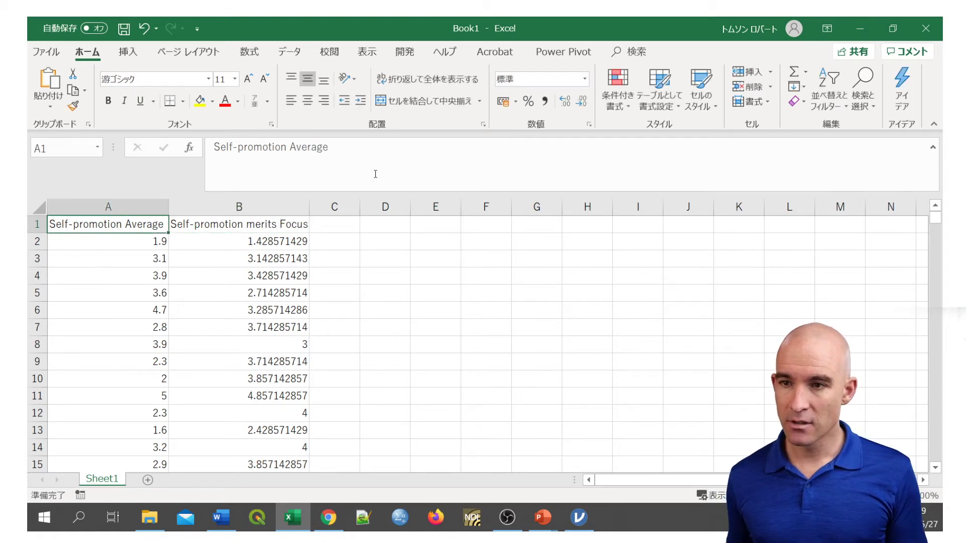
Change the heading in B1 to "Self-promotion Merits Focus Average" and widen column B to fit it.
key(Right)
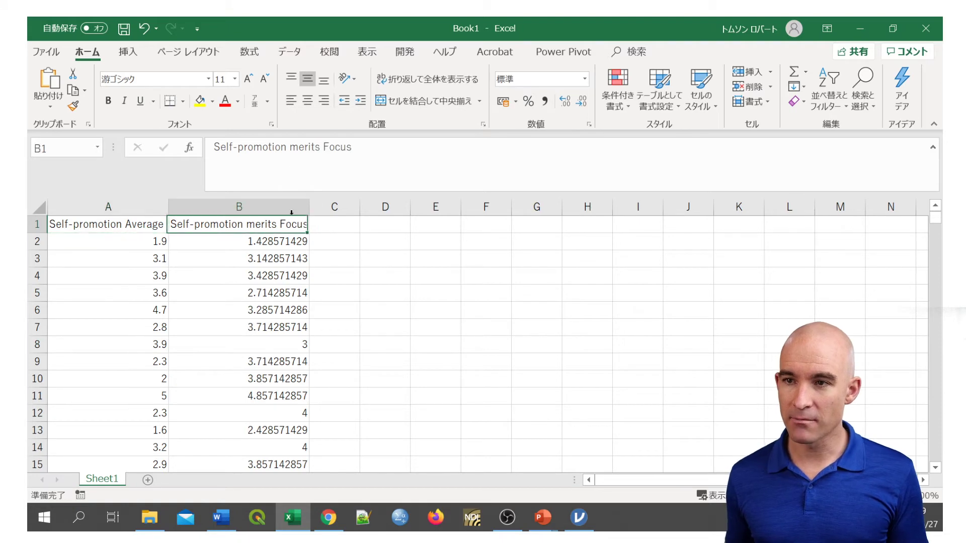
key(F2)
click(299, 149)
key(BackSpace)
text(M)
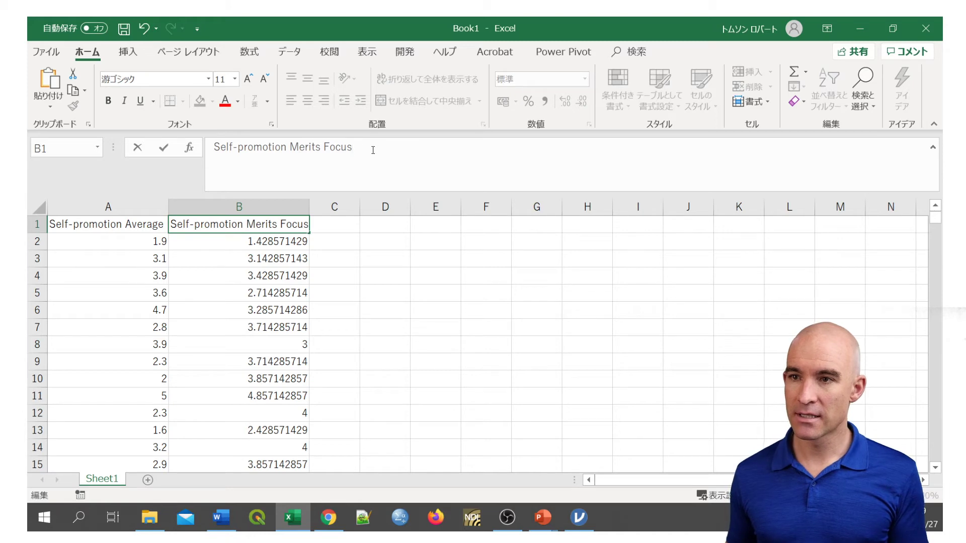
text(Average)
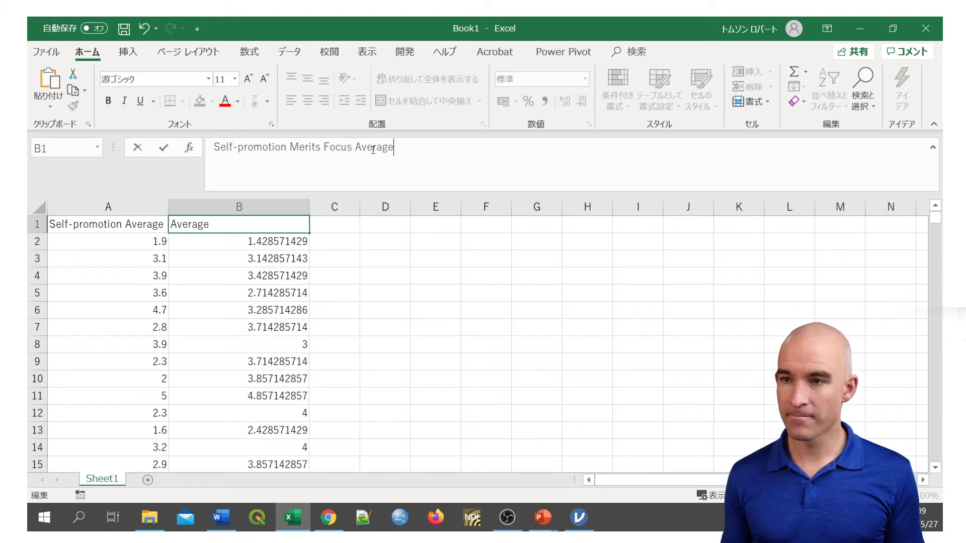
key(Return)
drag(309, 211, 364, 212)
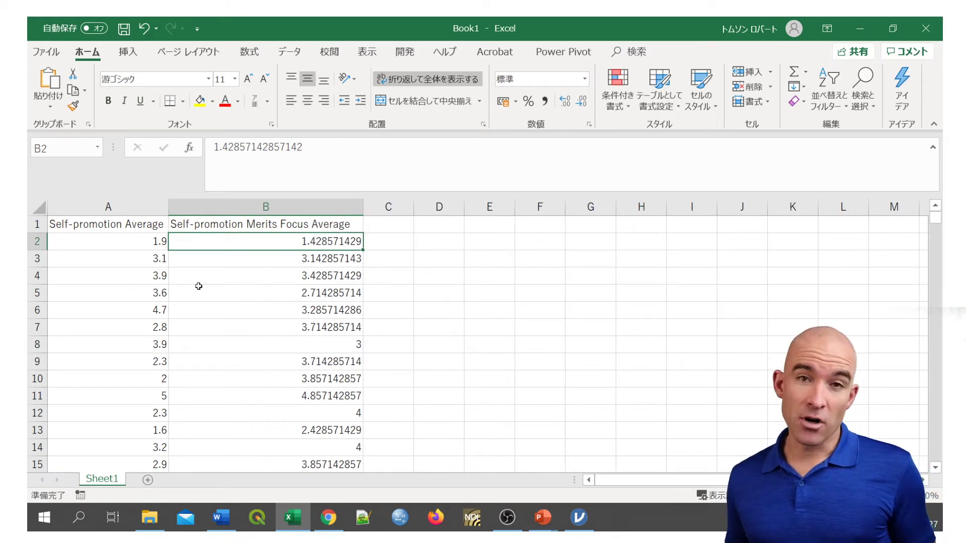
click(224, 206)
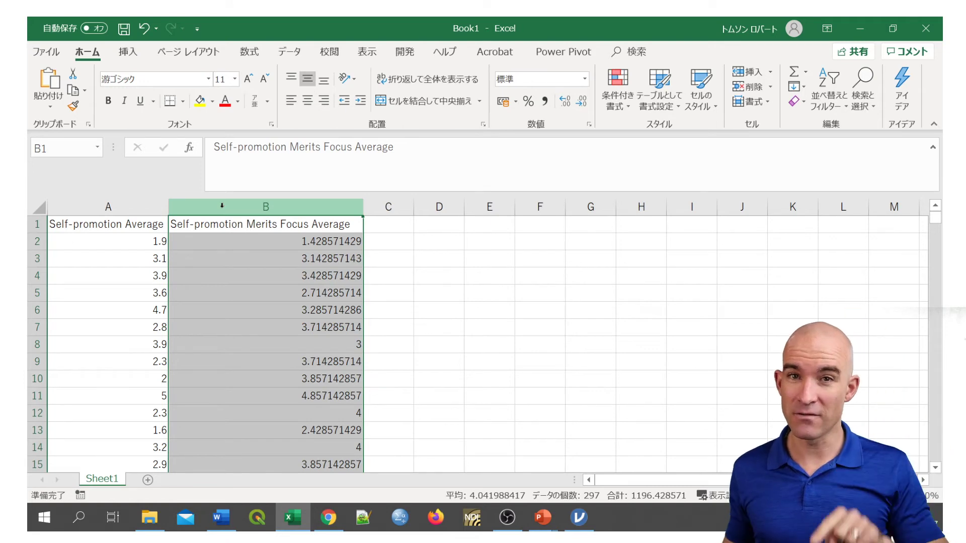
drag(129, 223, 205, 227)
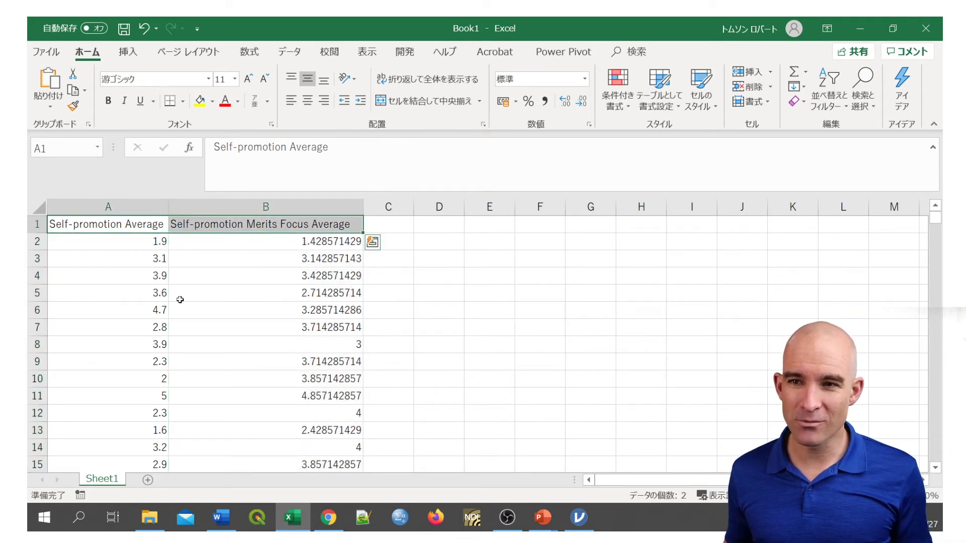
click(195, 270)
click(142, 227)
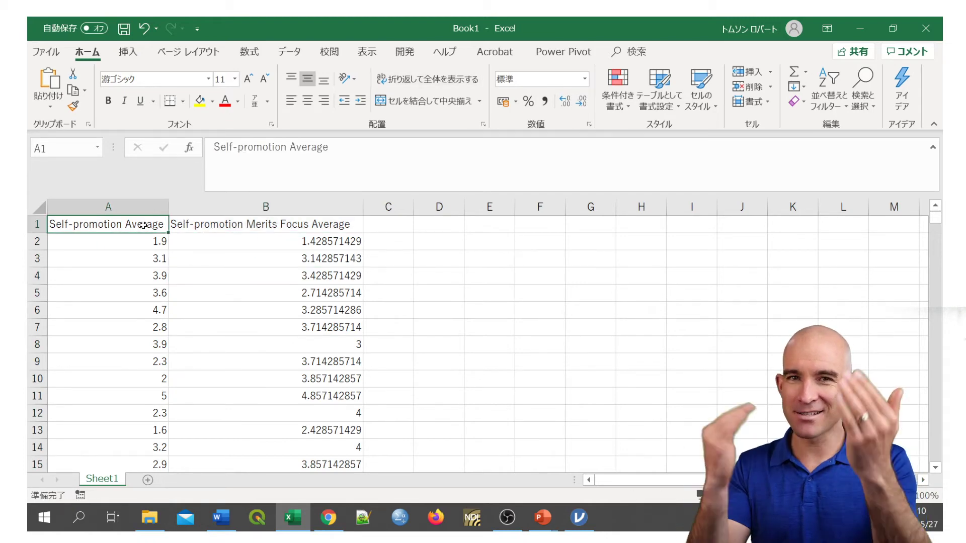
Swap the column order so that Self-promotion Merits Focus Average is in column A and Self-promotion Average in column B.
click(252, 210)
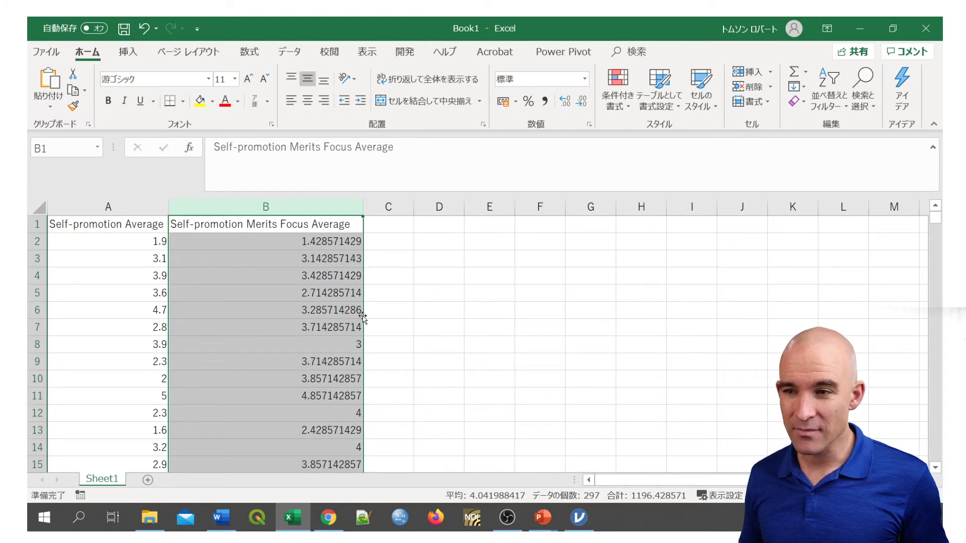
drag(362, 317, 76, 306)
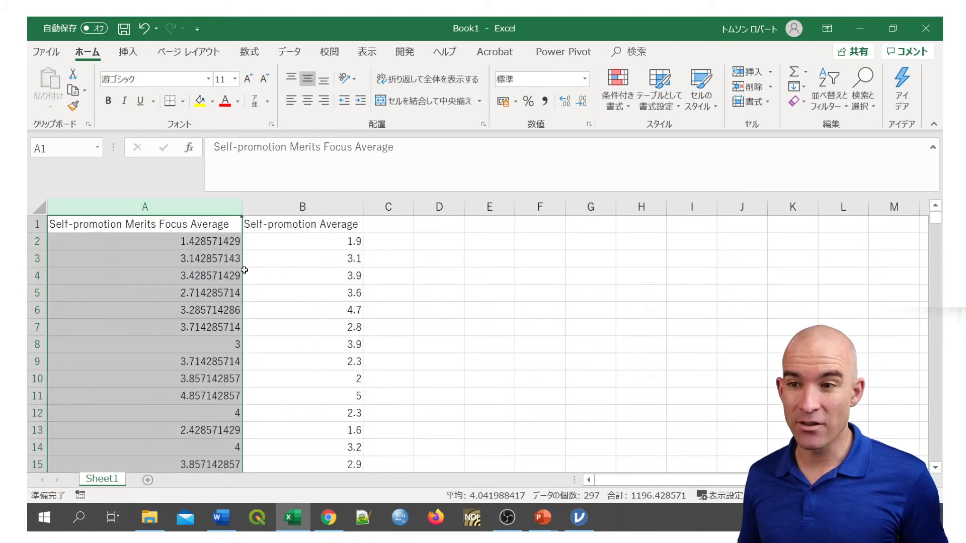
drag(242, 275, 692, 269)
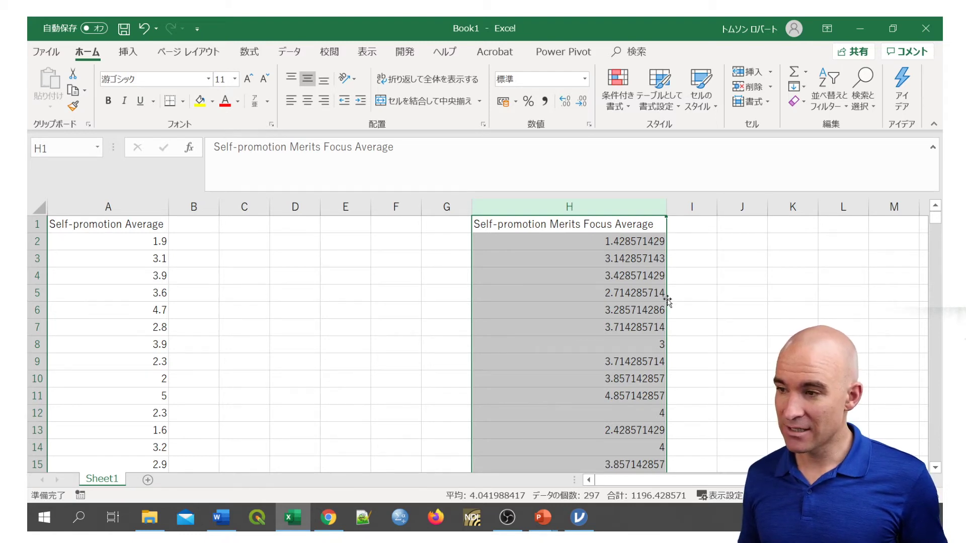
drag(667, 300, 55, 311)
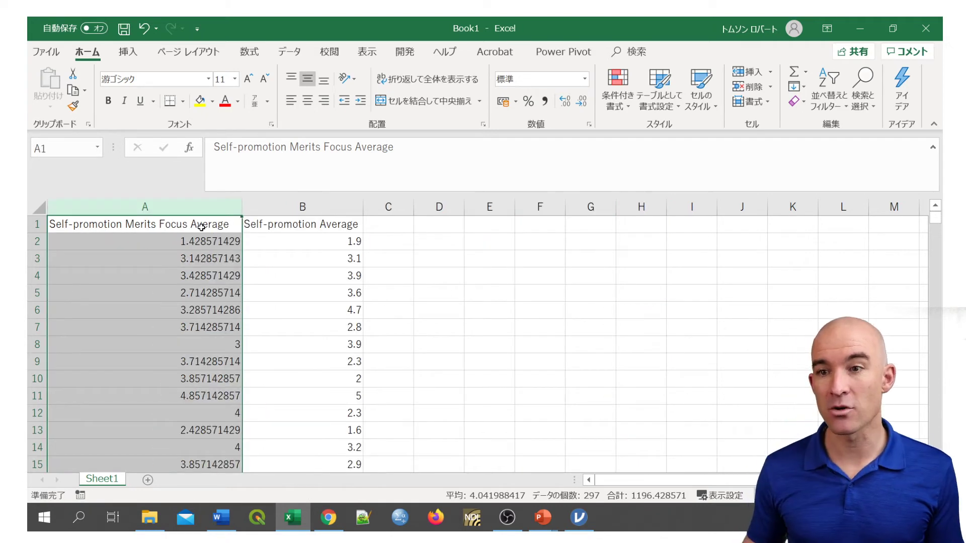
click(180, 226)
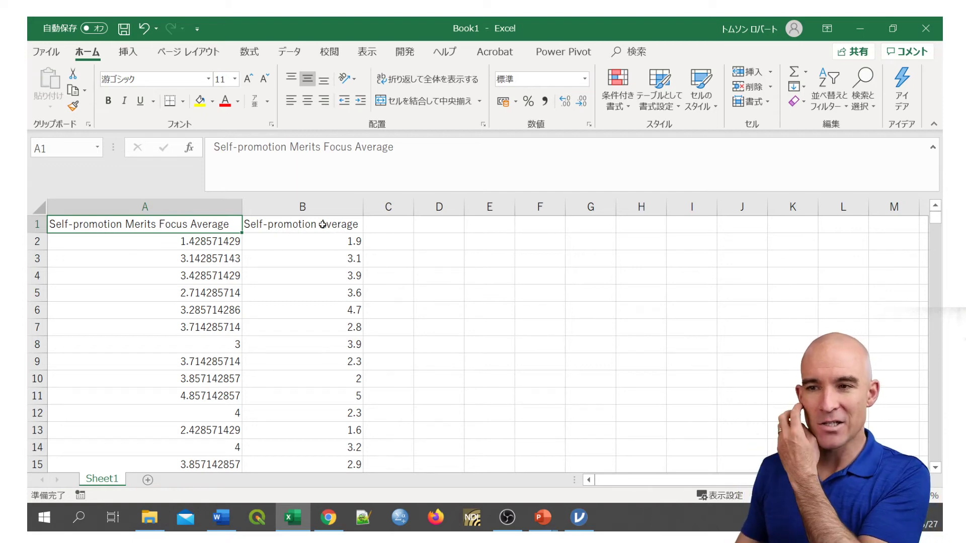
Insert a markers-only scatter chart of columns A and B and place it beside the data, clear of both columns.
drag(216, 207, 286, 210)
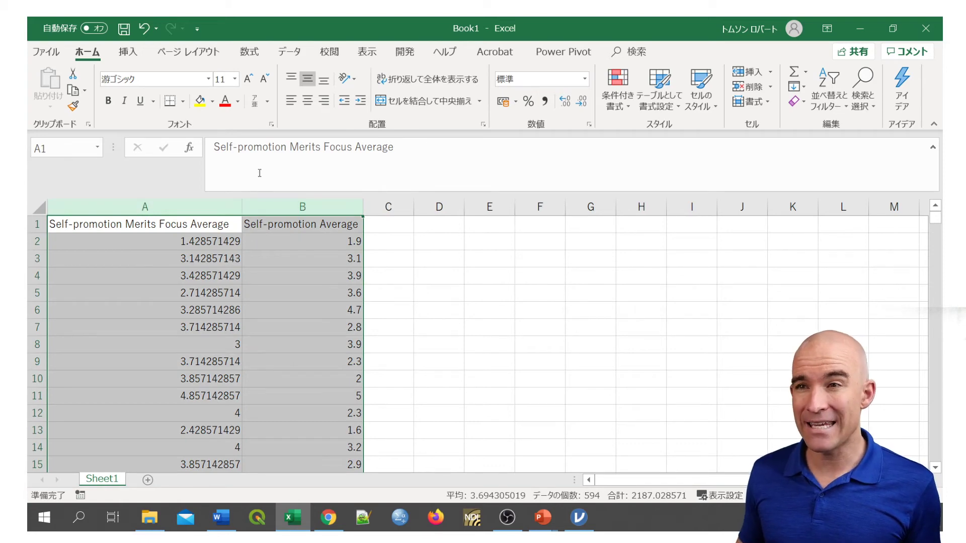
click(133, 56)
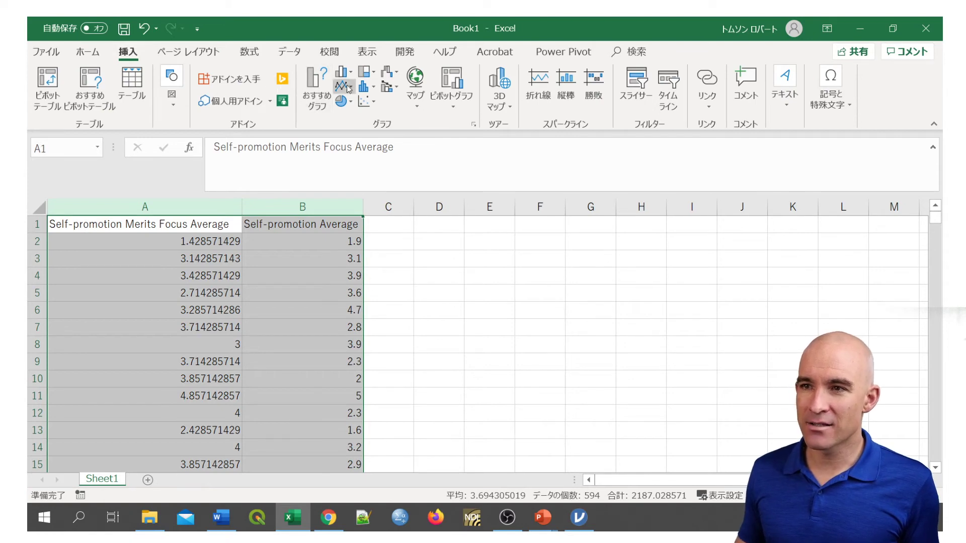
click(375, 104)
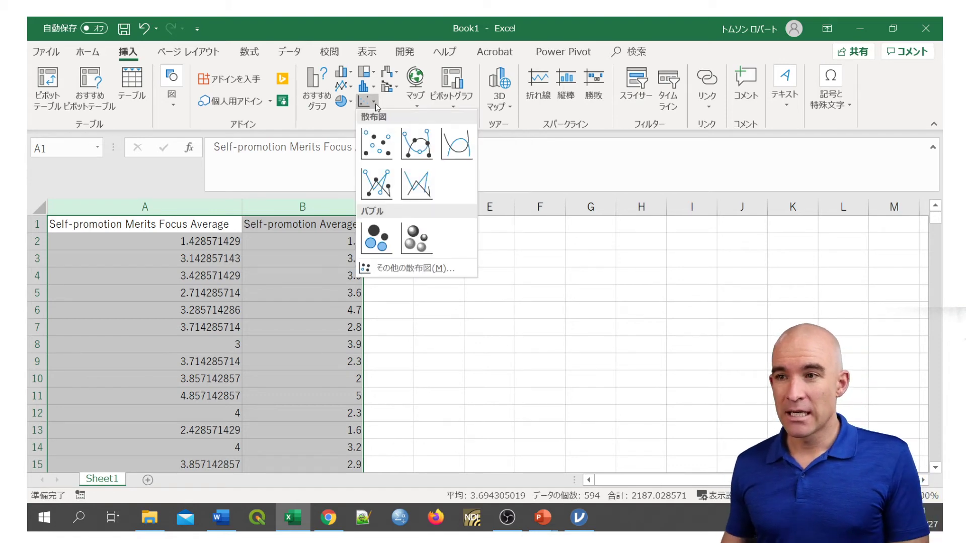
click(383, 146)
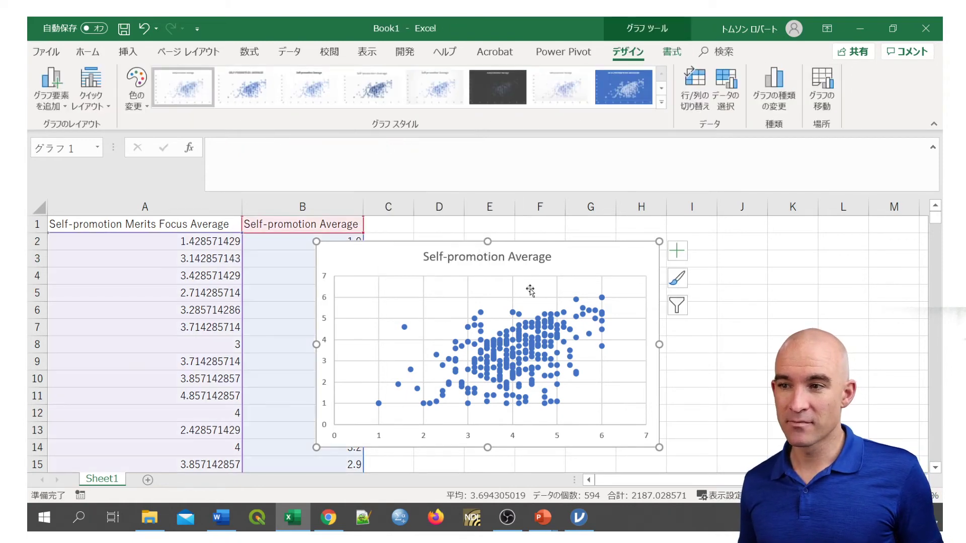
click(560, 254)
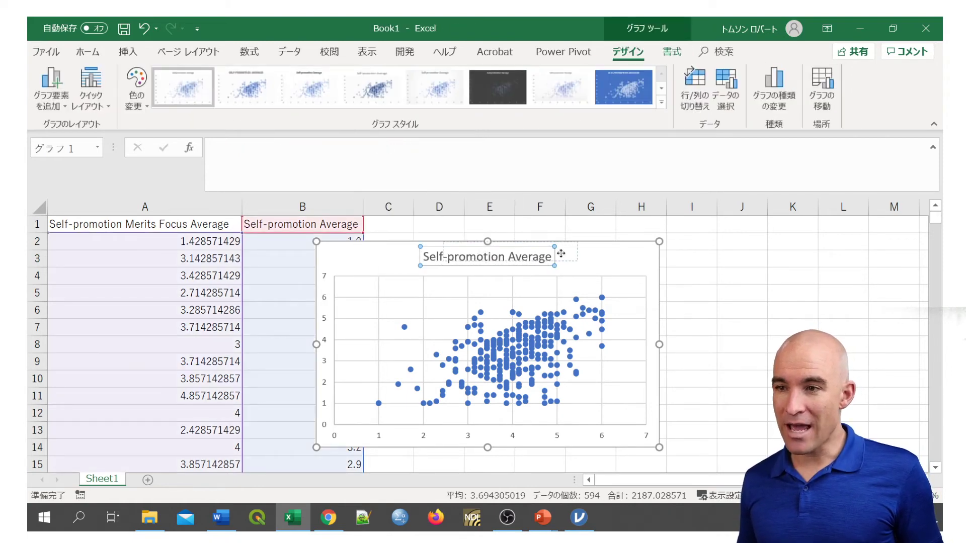
click(530, 258)
drag(592, 254, 675, 242)
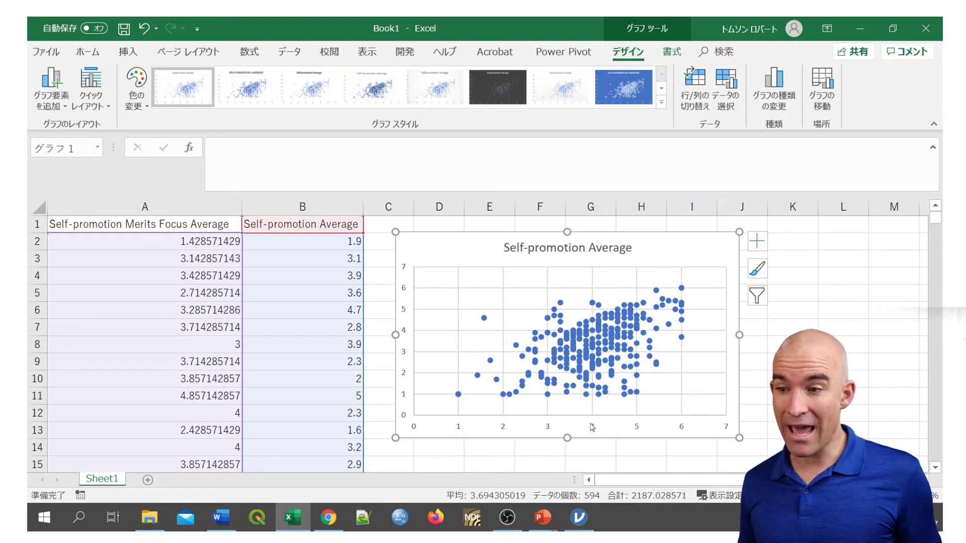
Add primary horizontal and primary vertical axis titles to the scatter chart.
click(59, 80)
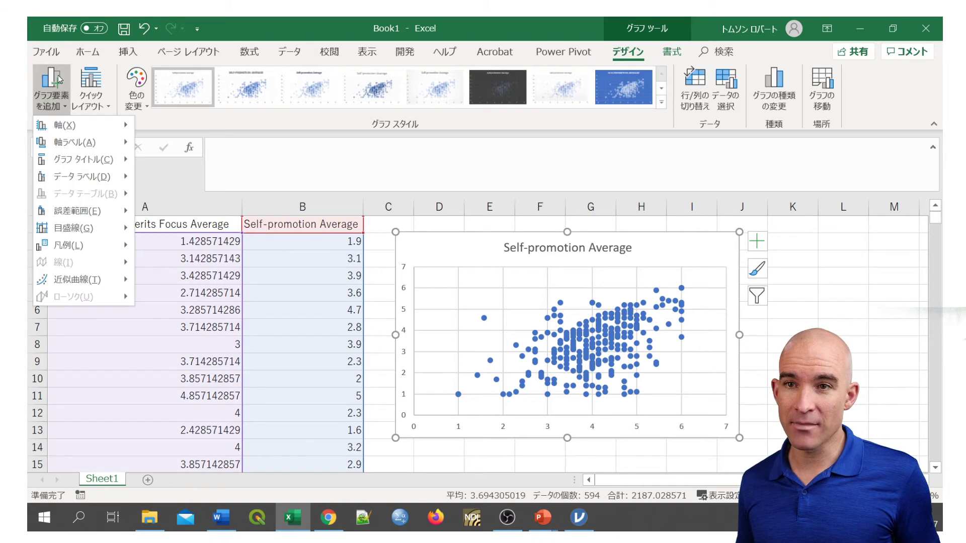
mouse_move(75, 143)
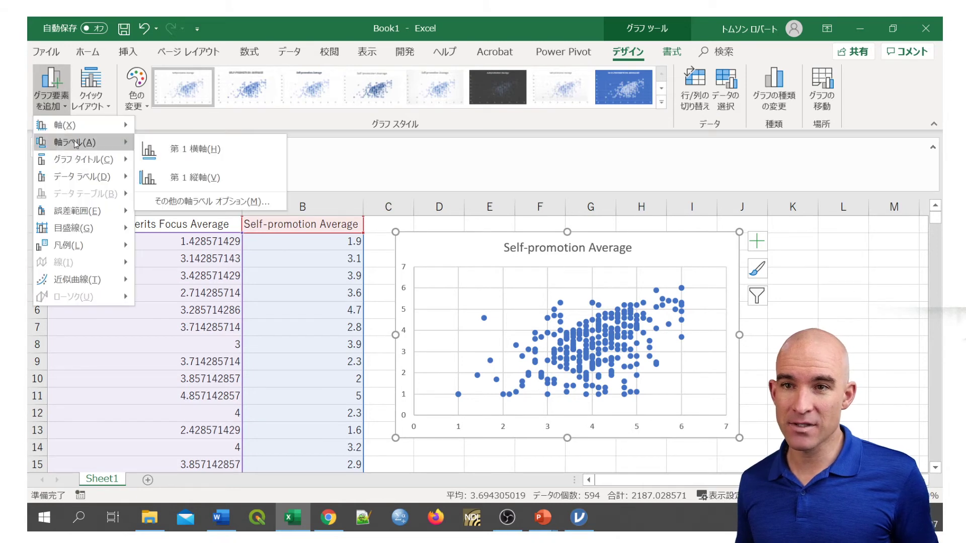
click(149, 150)
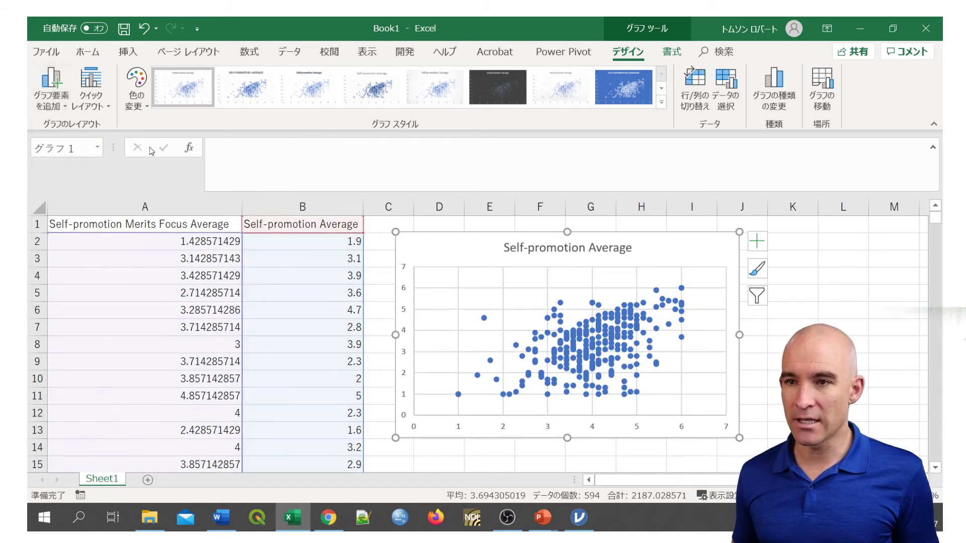
click(53, 96)
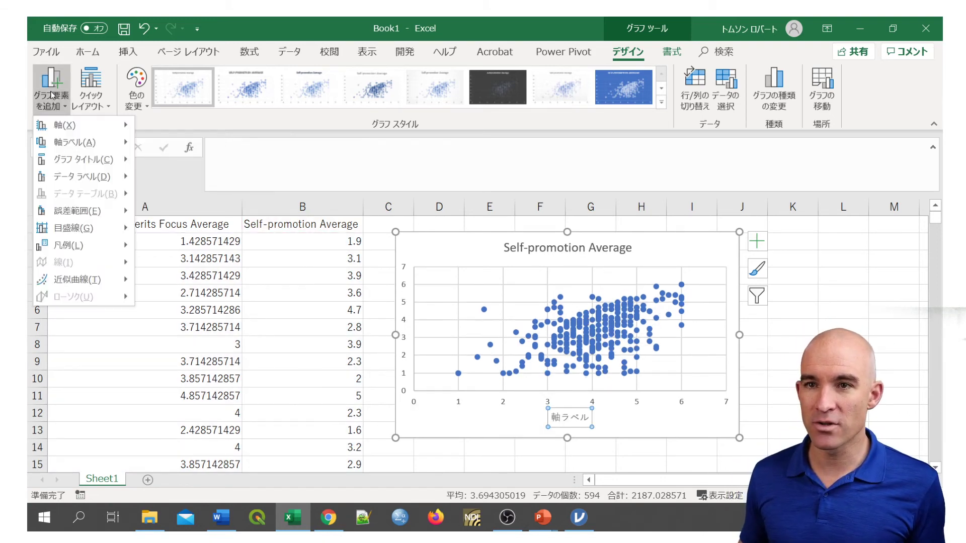
mouse_move(88, 145)
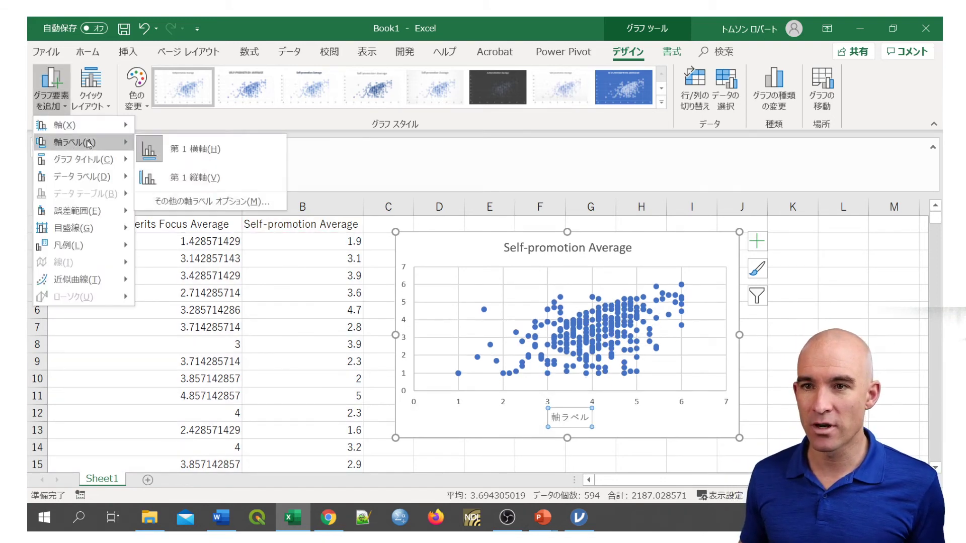
click(197, 179)
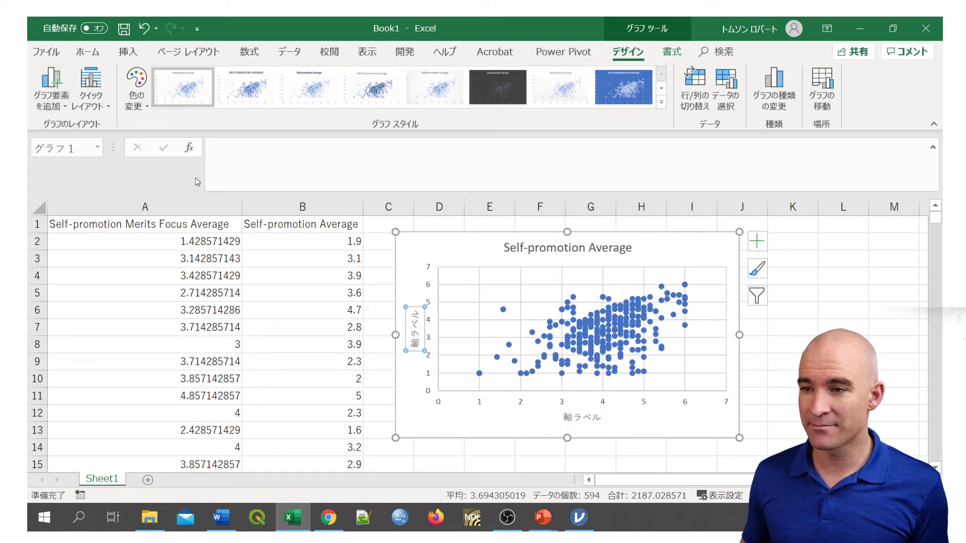
Replace the horizontal axis title's placeholder text with "Self-promotion Merit Focus".
click(587, 419)
double_click(590, 420)
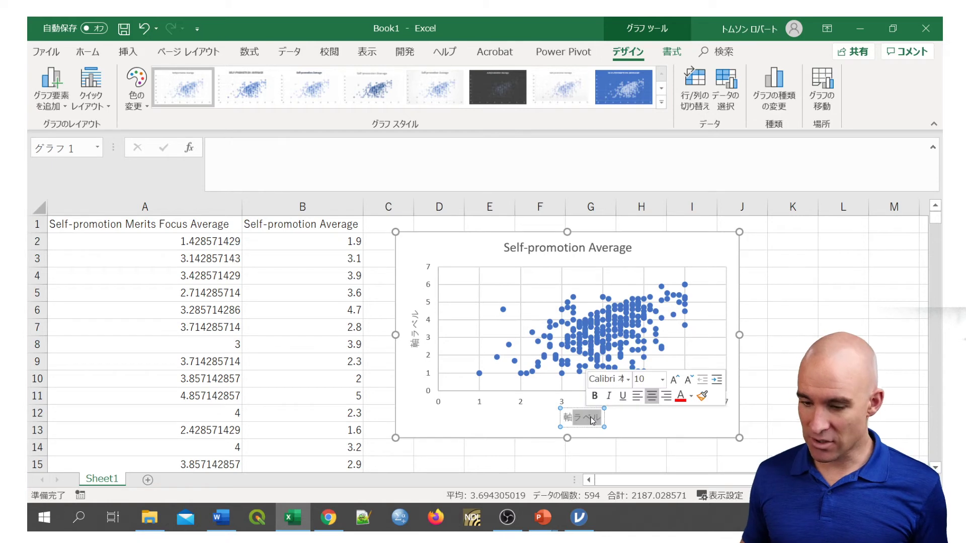
triple_click(592, 419)
text(Self-)
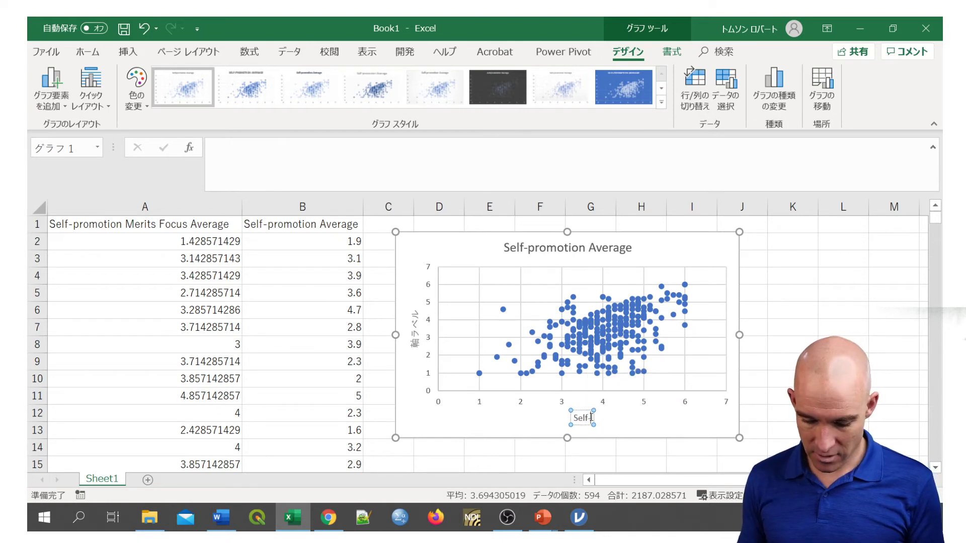
text(promotion)
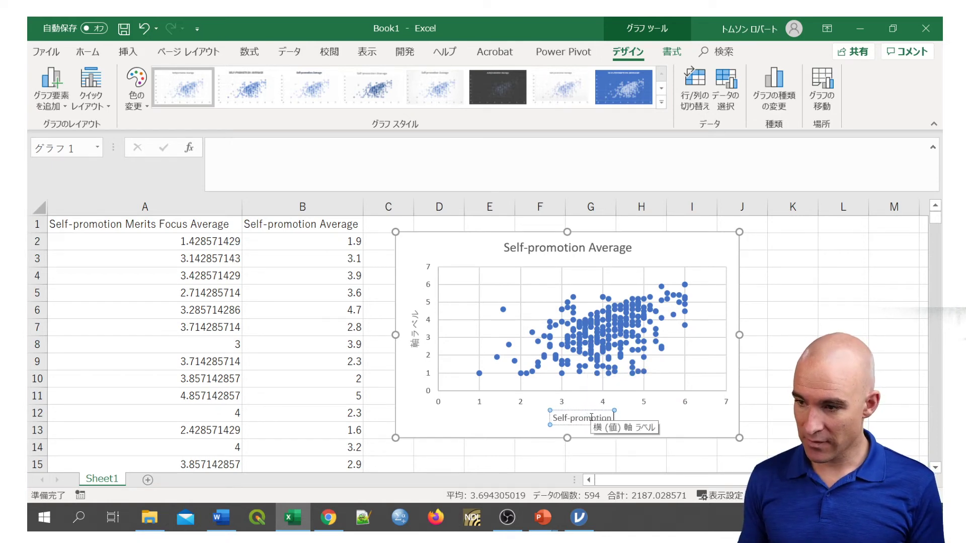
text( Mer)
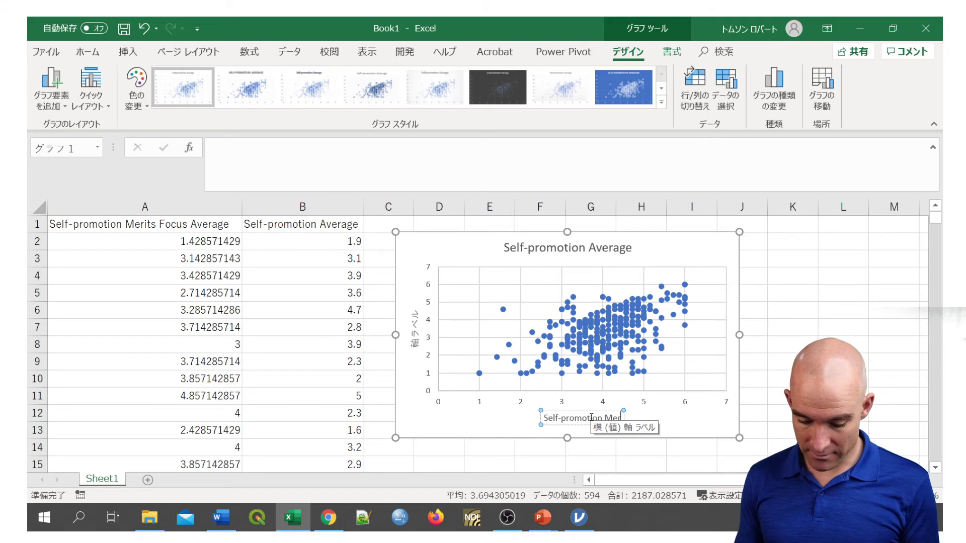
text(it Focus)
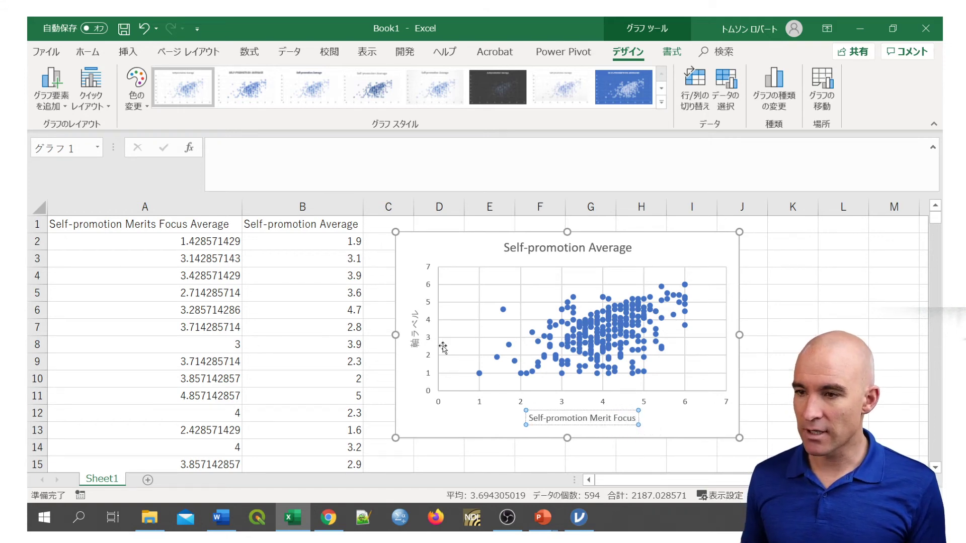
Replace the vertical axis title's placeholder text with "Self-promotion".
click(411, 334)
double_click(415, 336)
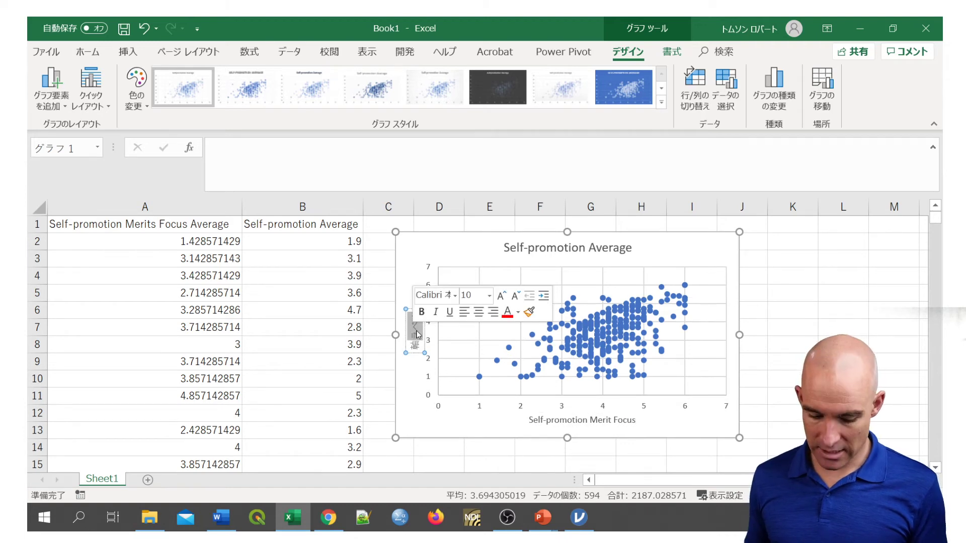
text(Self-pr)
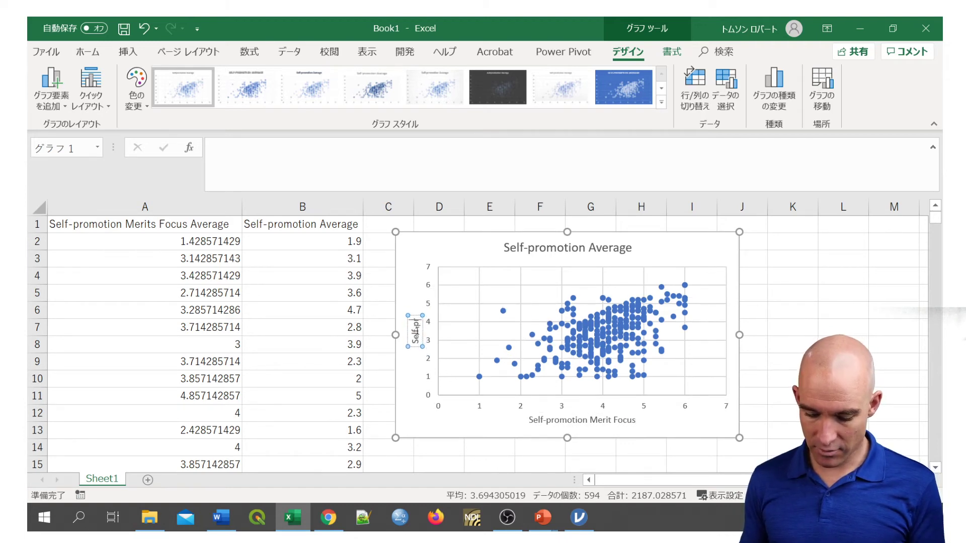
text(omotin)
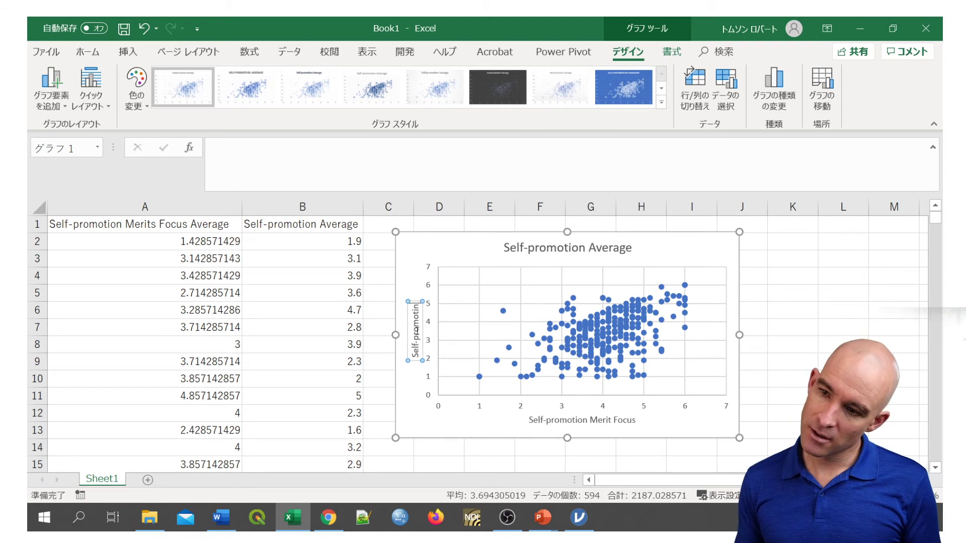
key(BackSpace)
text(on)
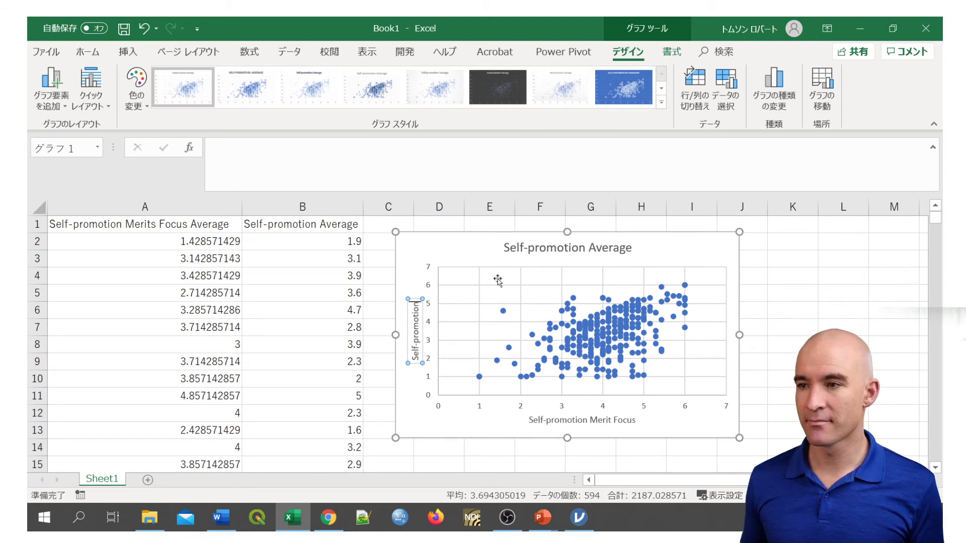
Change the chart title to "Relationship between Focus on Self-Promotion and Self-Promotion Behavior".
click(567, 248)
triple_click(568, 248)
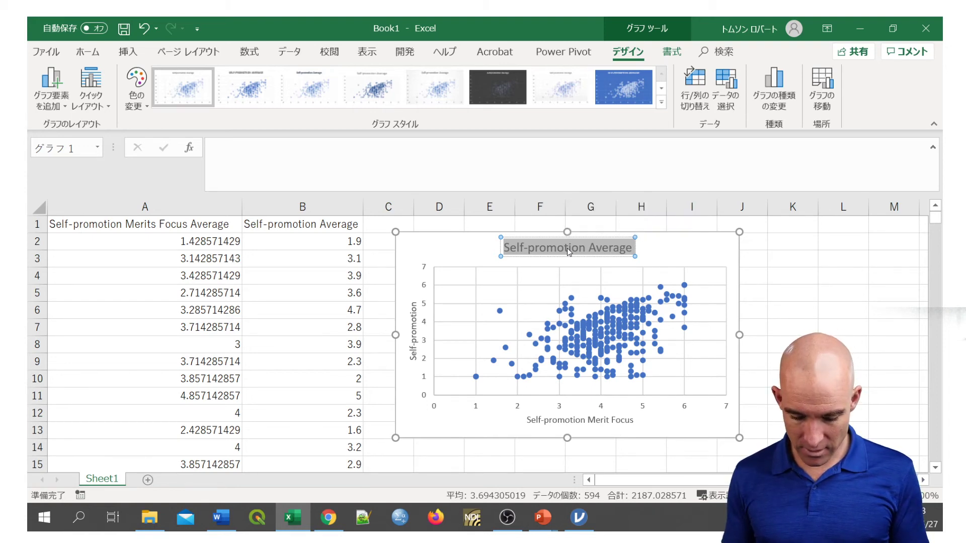
text(Correl)
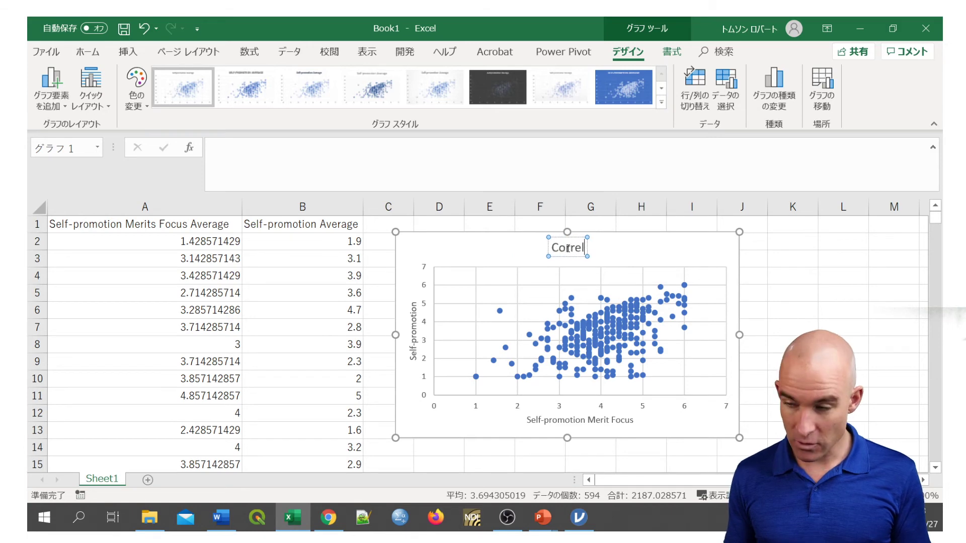
key(BackSpace)
key(BackSpace)
key(BackSpace)
key(BackSpace)
key(BackSpace)
key(BackSpace)
text(R)
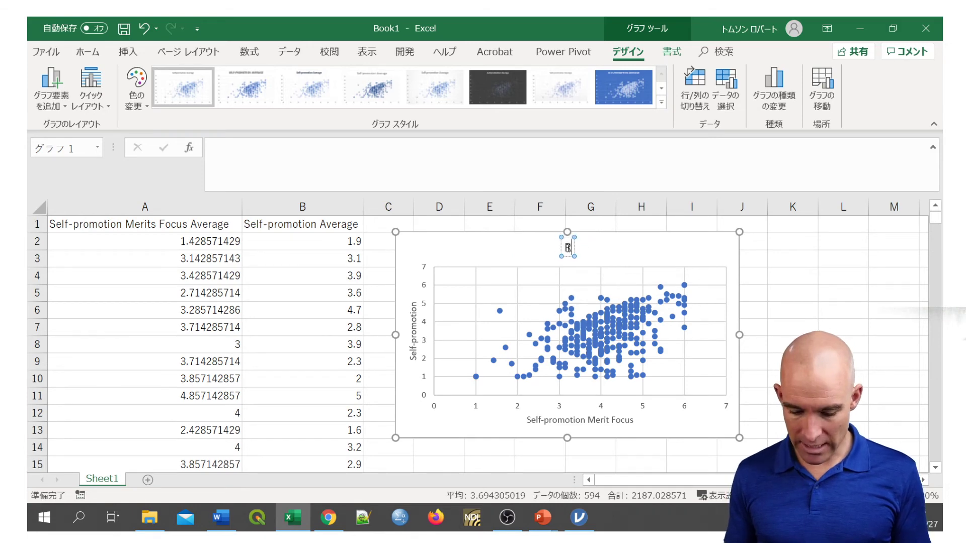
text(elationship betwee)
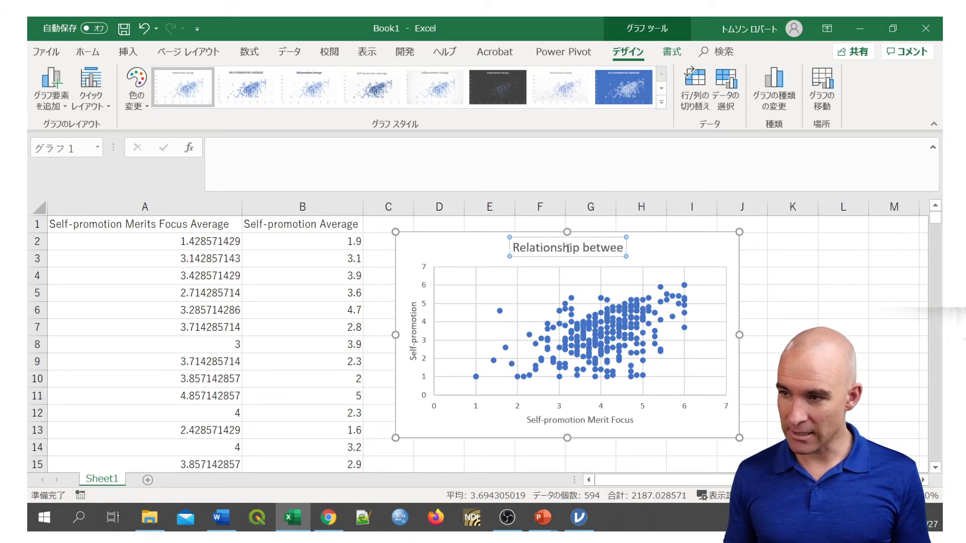
text(n)
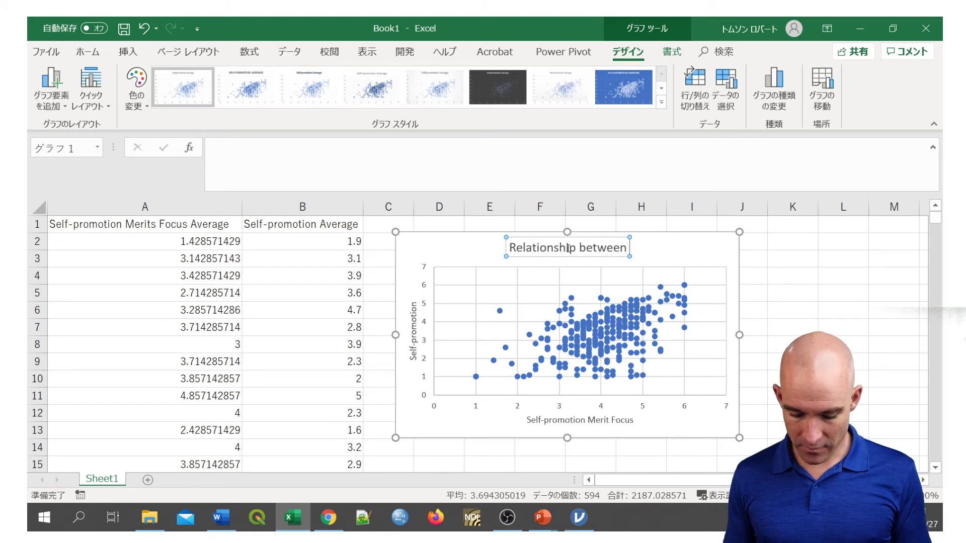
text( Focus)
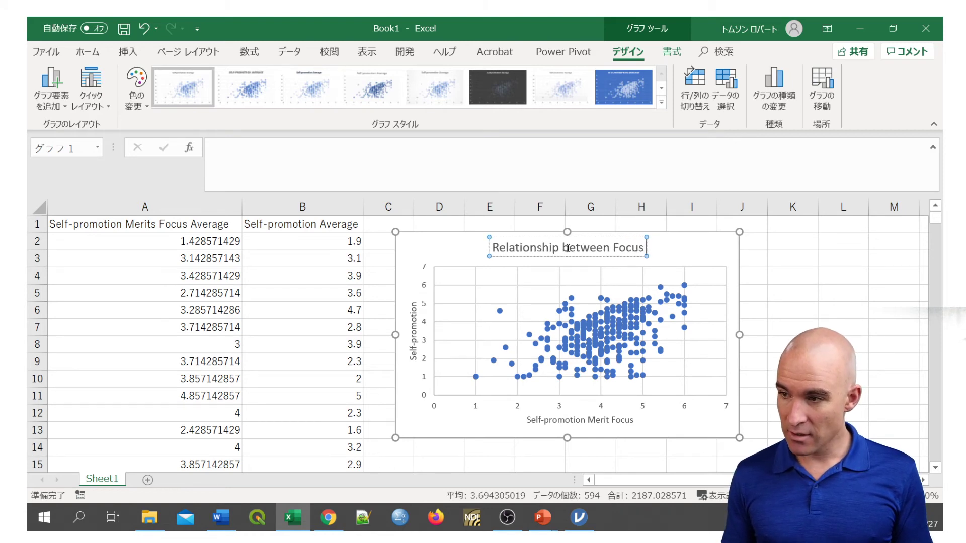
text( on Self-P)
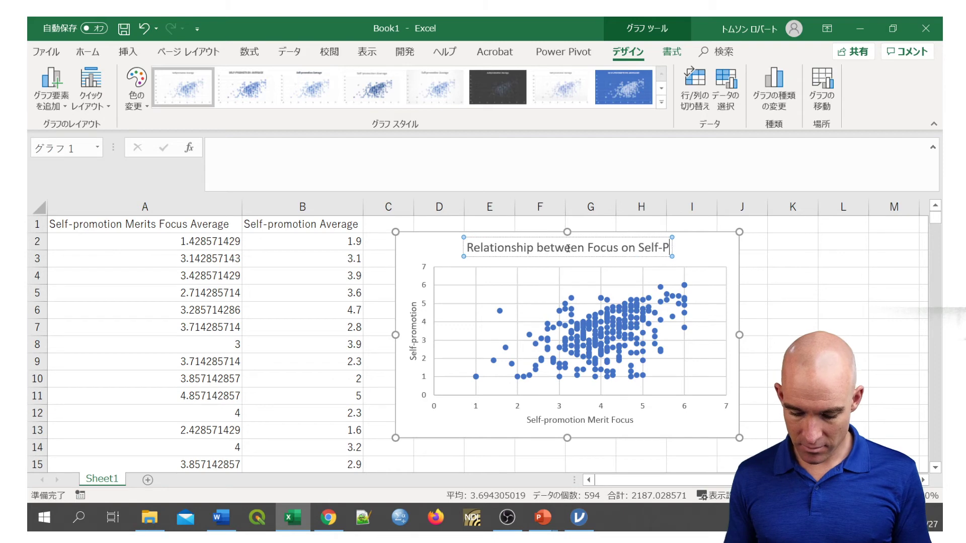
text(romotion and )
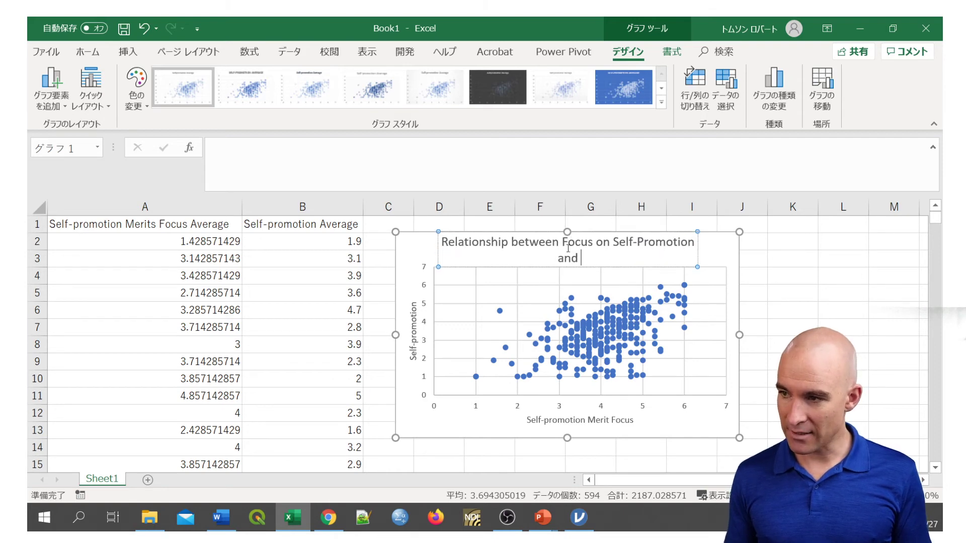
text(Self-p)
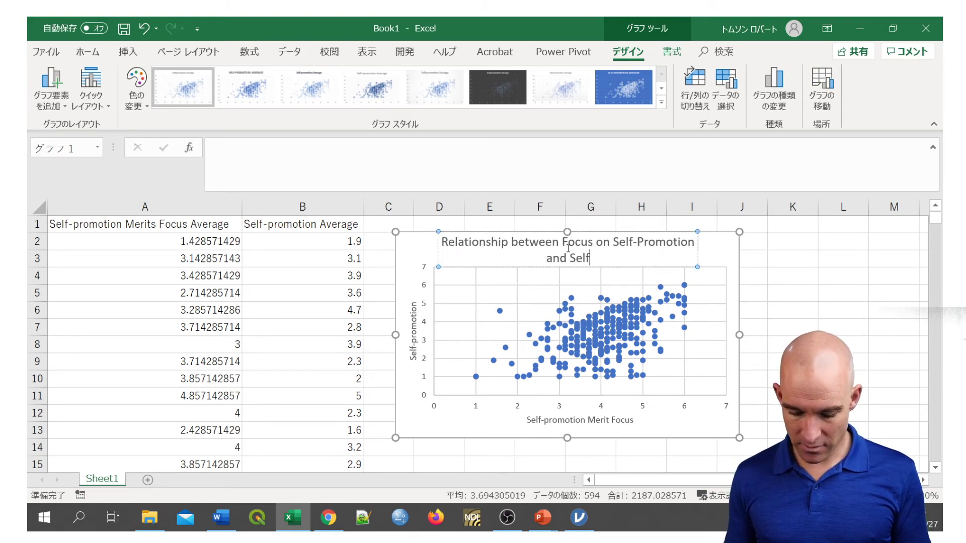
key(BackSpace)
key(BackSpace)
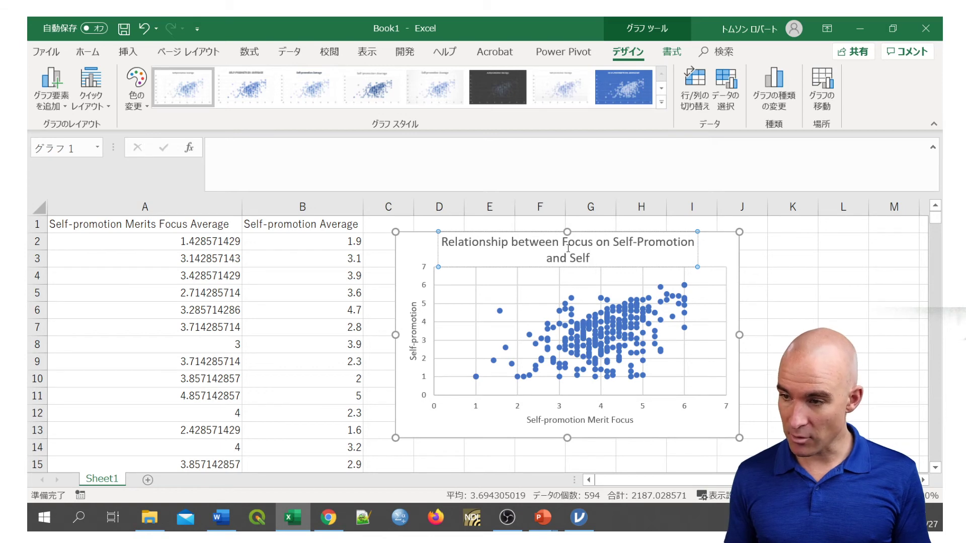
text(-Promot)
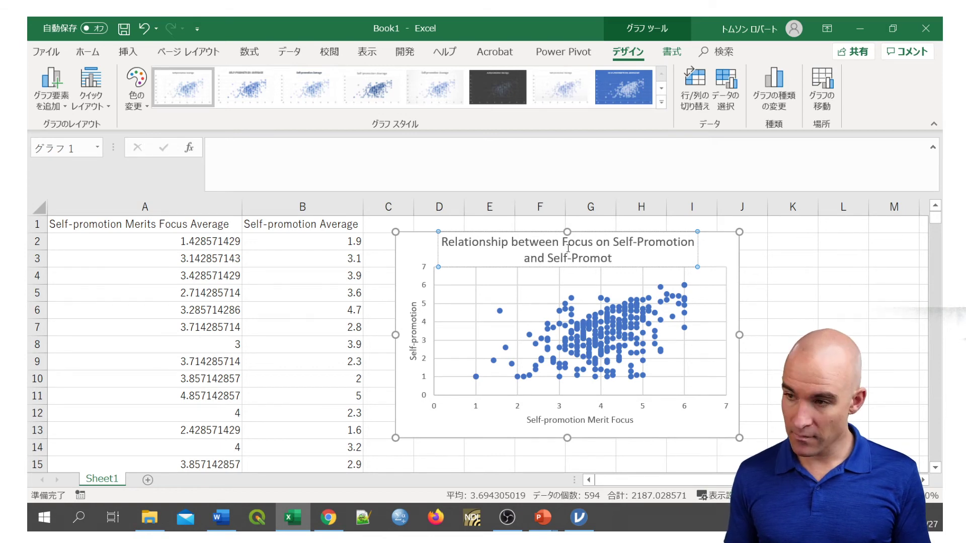
text(ion Be)
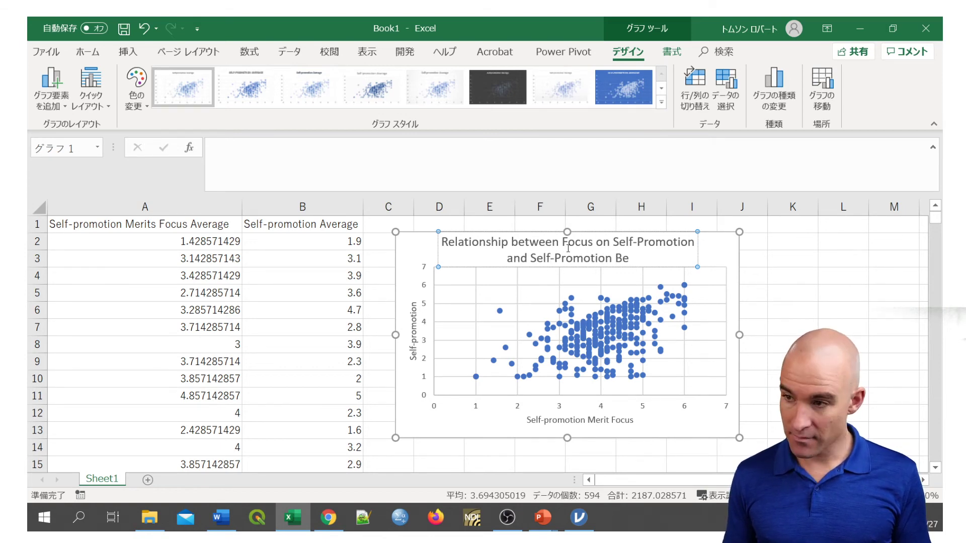
text(havior)
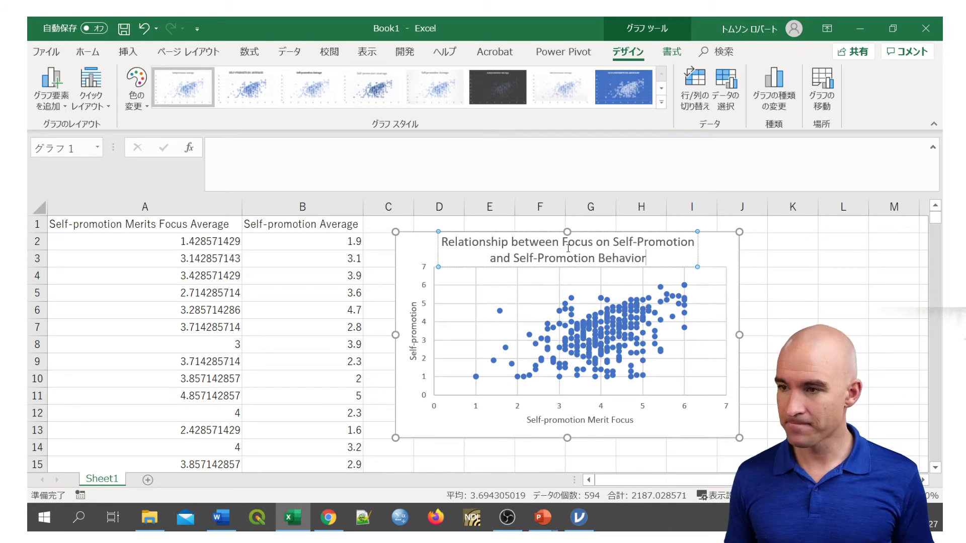
click(746, 326)
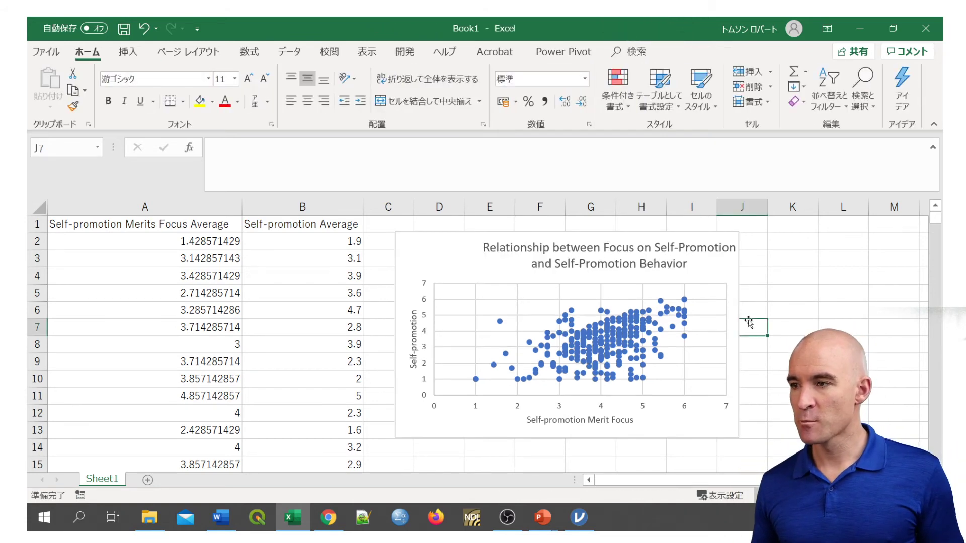
Reposition the chart title so it is centered above the plot area.
click(648, 269)
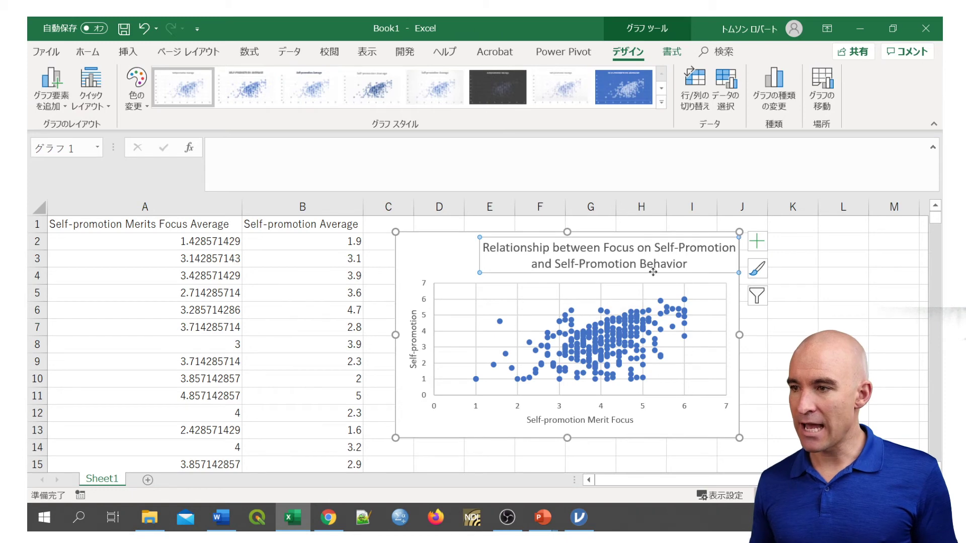
drag(653, 272, 618, 274)
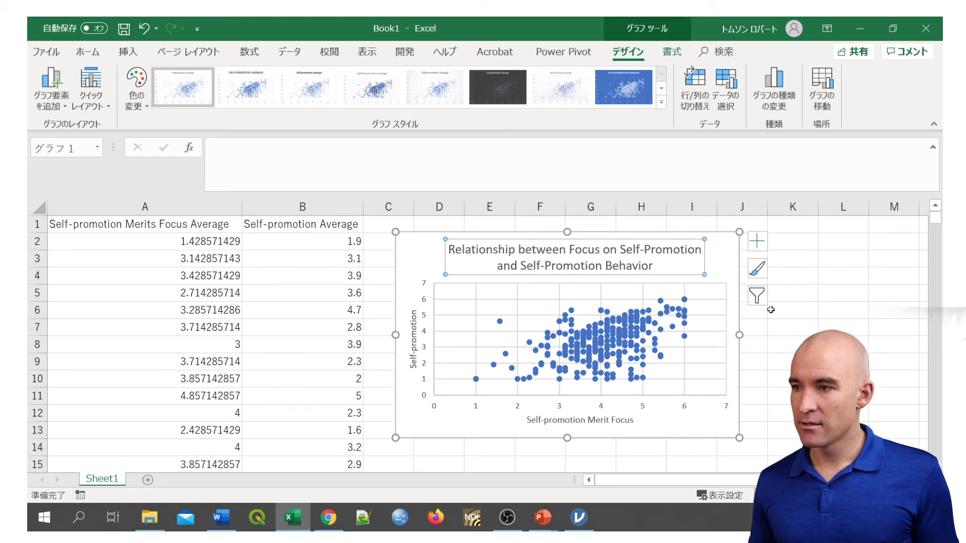
click(830, 322)
Make the scatter chart taller by extending its lower edge about three rows, to the end of row 16.
scroll(681, 431, down, 1)
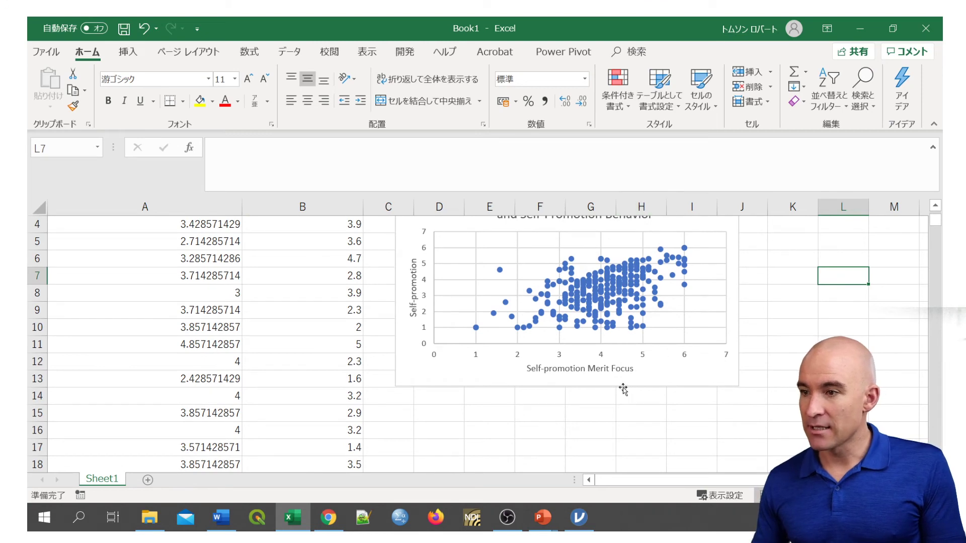
click(622, 389)
drag(567, 387, 569, 421)
scroll(776, 403, up, 1)
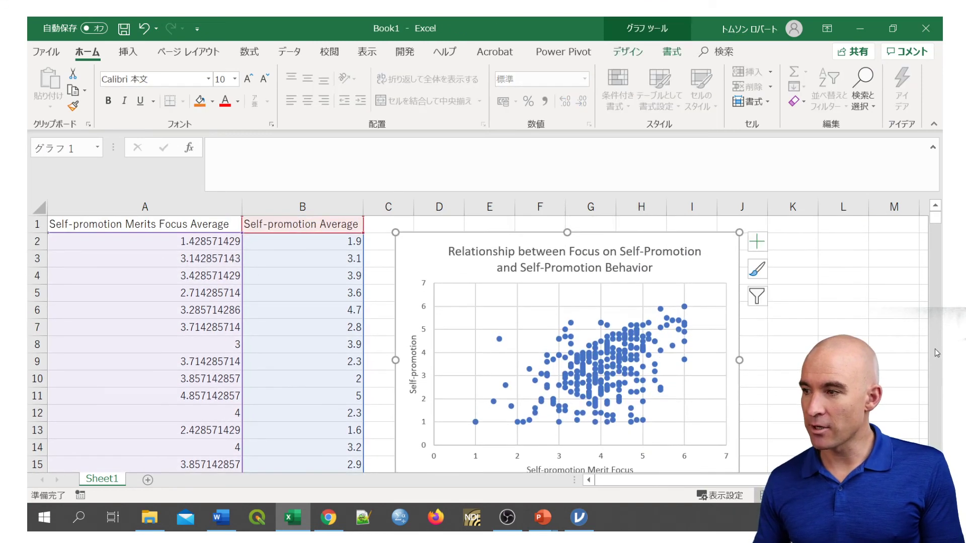
drag(933, 216, 935, 217)
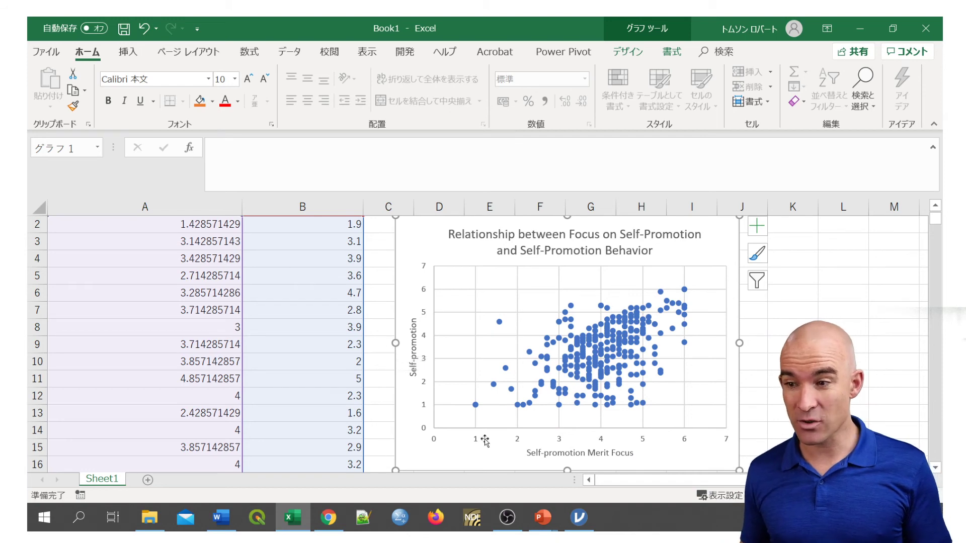
Set the vertical axis bounds to a minimum of 1 and a maximum of 6.
mouse_move(477, 408)
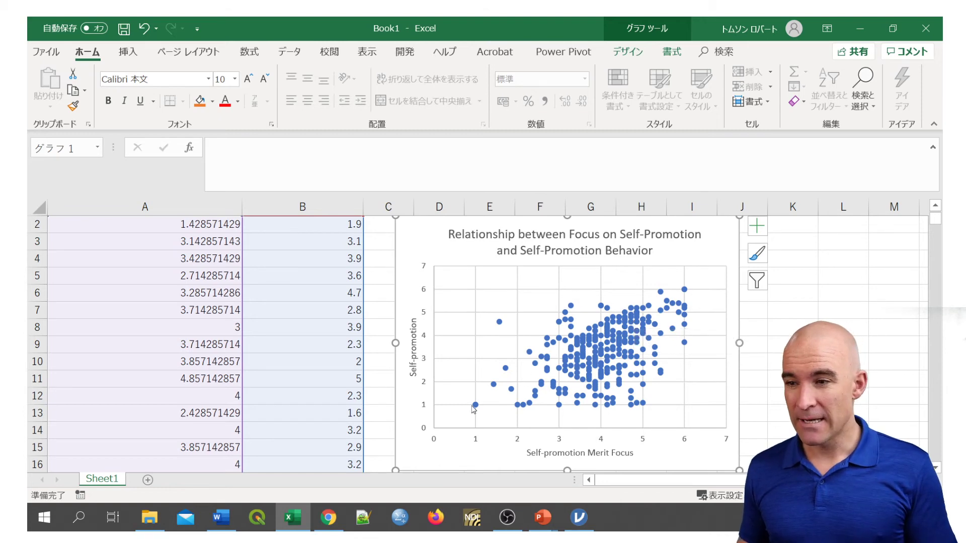
double_click(424, 429)
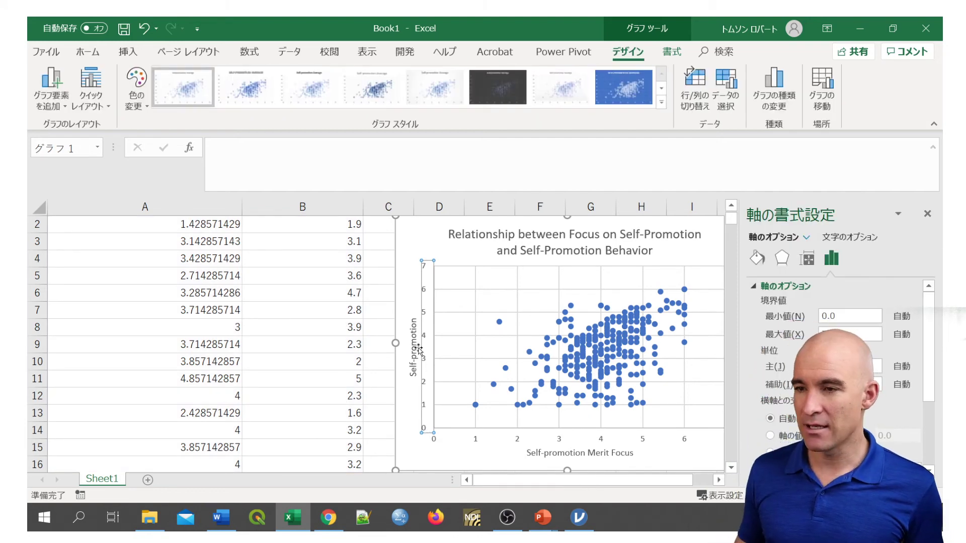
click(517, 441)
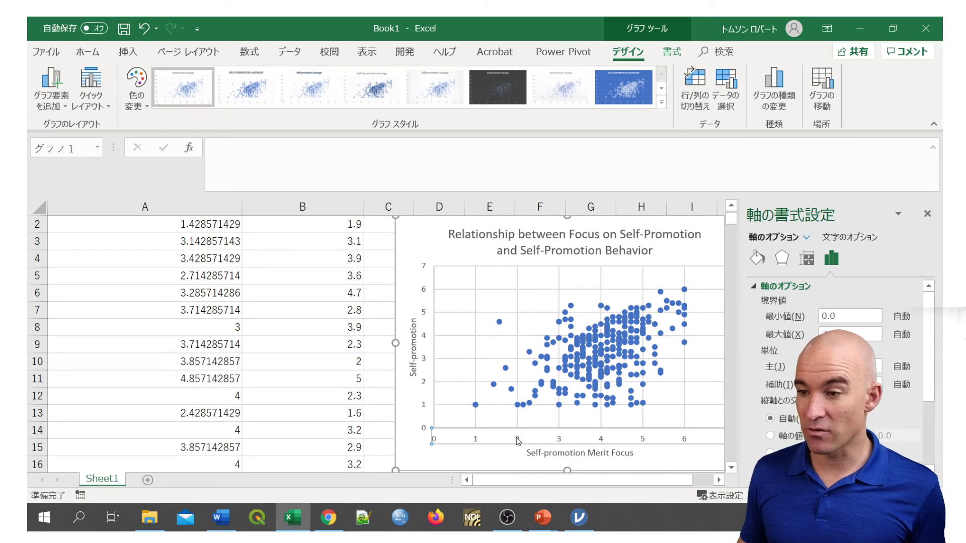
click(425, 359)
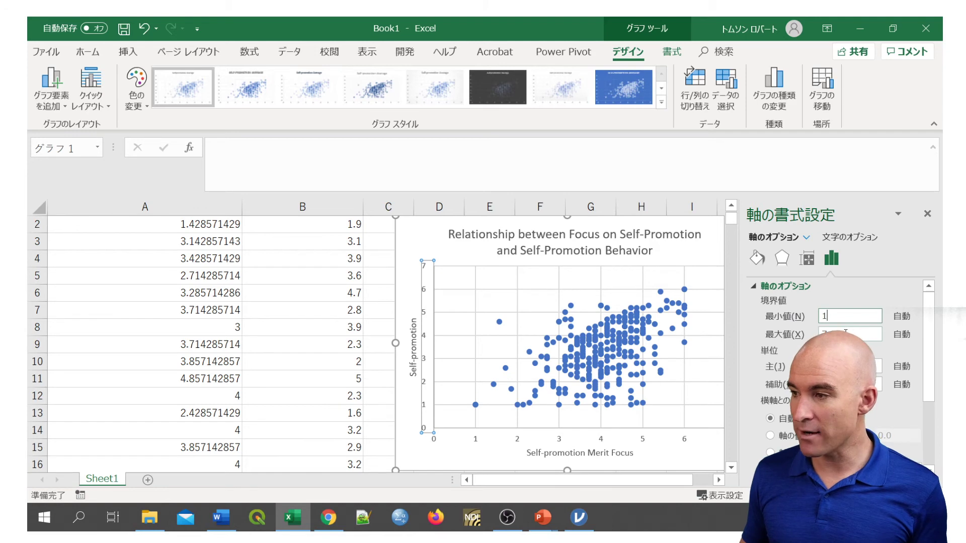
key(Tab)
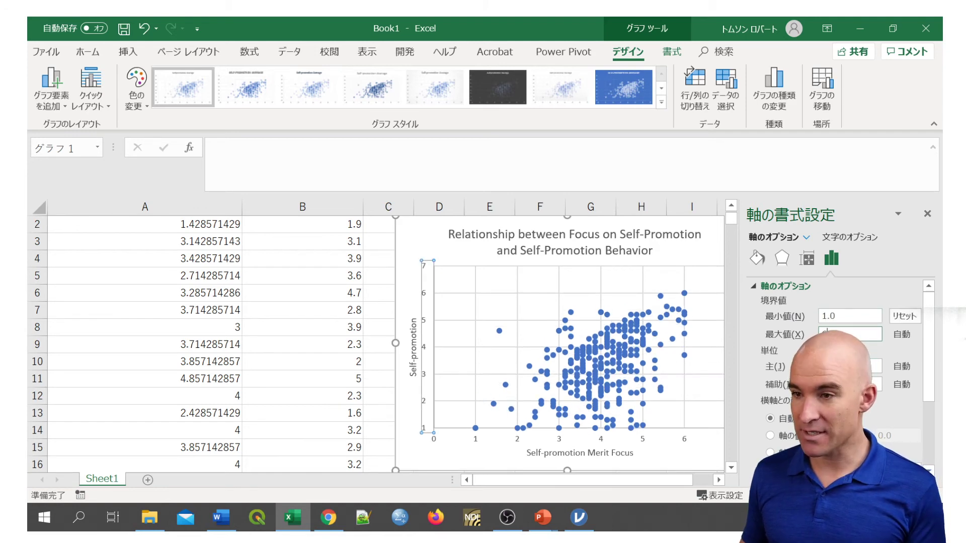
text(6)
key(Return)
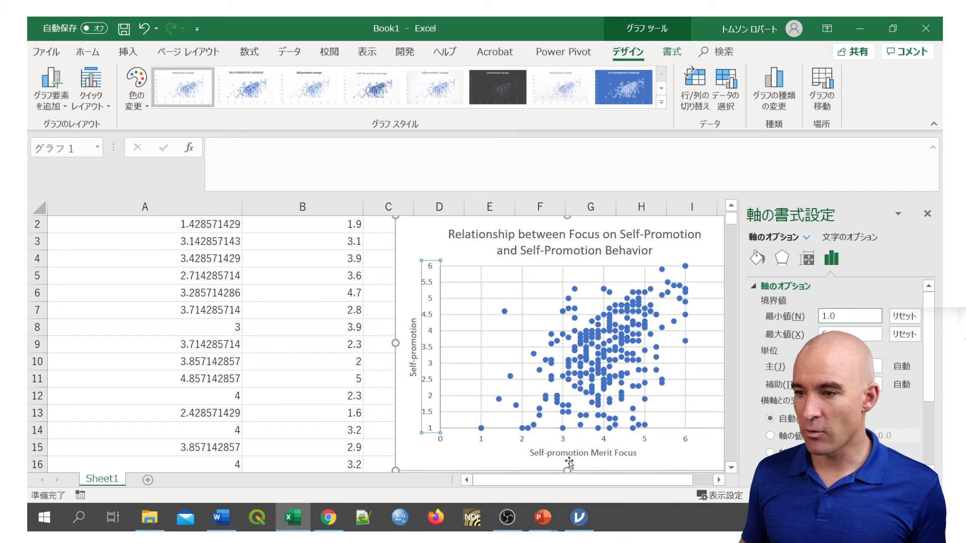
Set the horizontal axis bounds to a minimum of 1 and a maximum of 6, and close the axis formatting pane.
click(569, 438)
click(569, 438)
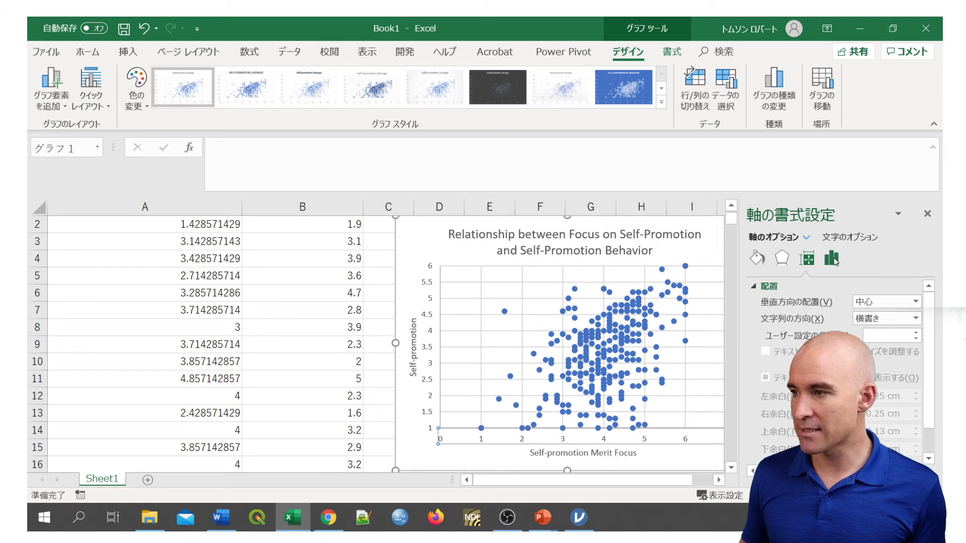
click(832, 259)
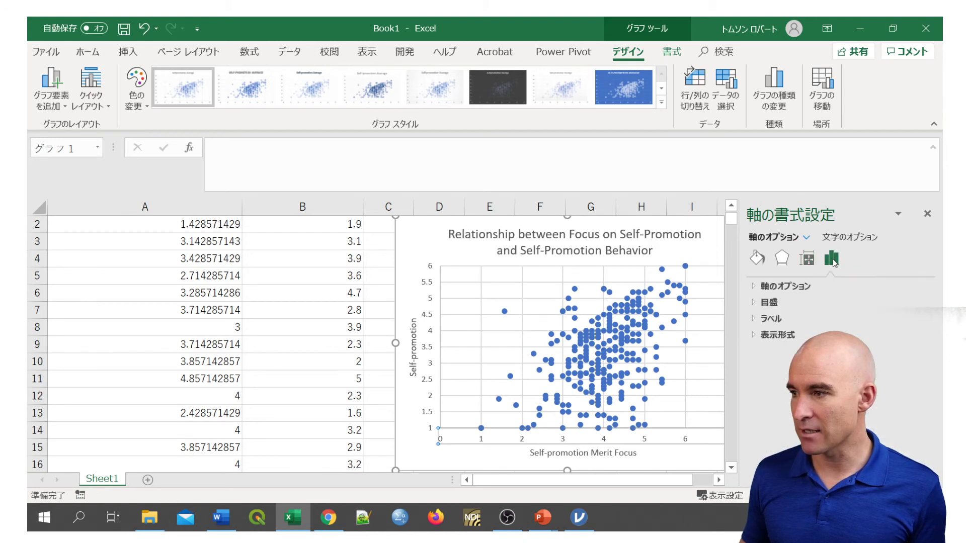
click(753, 287)
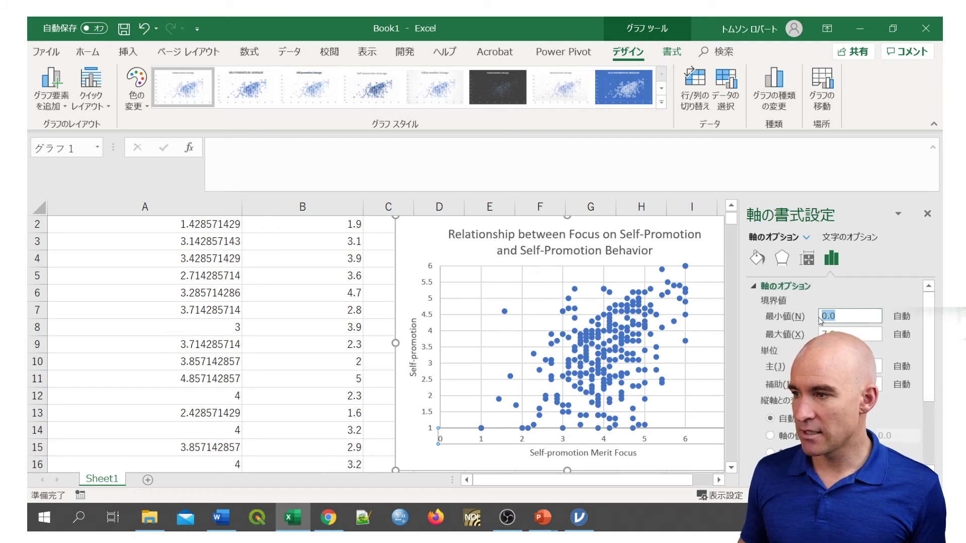
key(Tab)
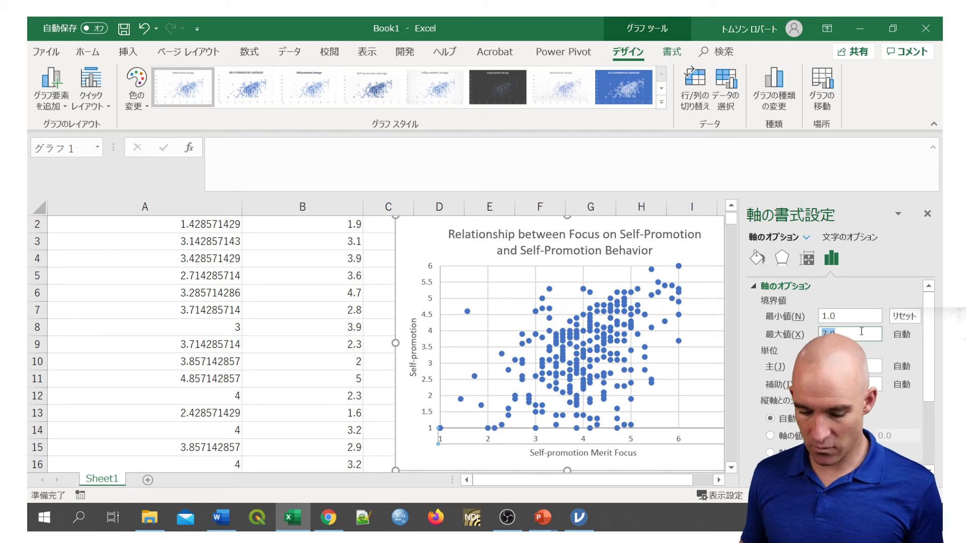
key(Tab)
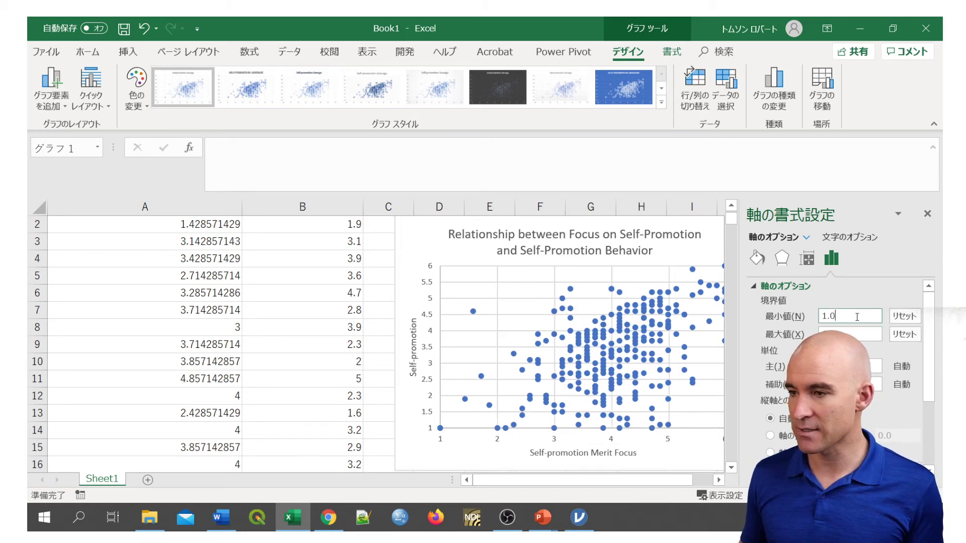
click(927, 213)
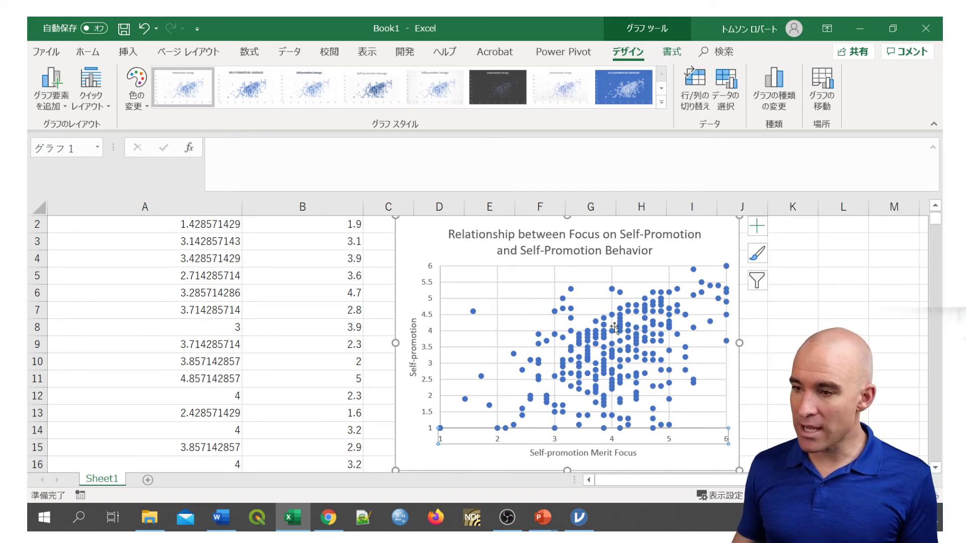
Add a linear trendline to the scatter chart.
mouse_move(609, 345)
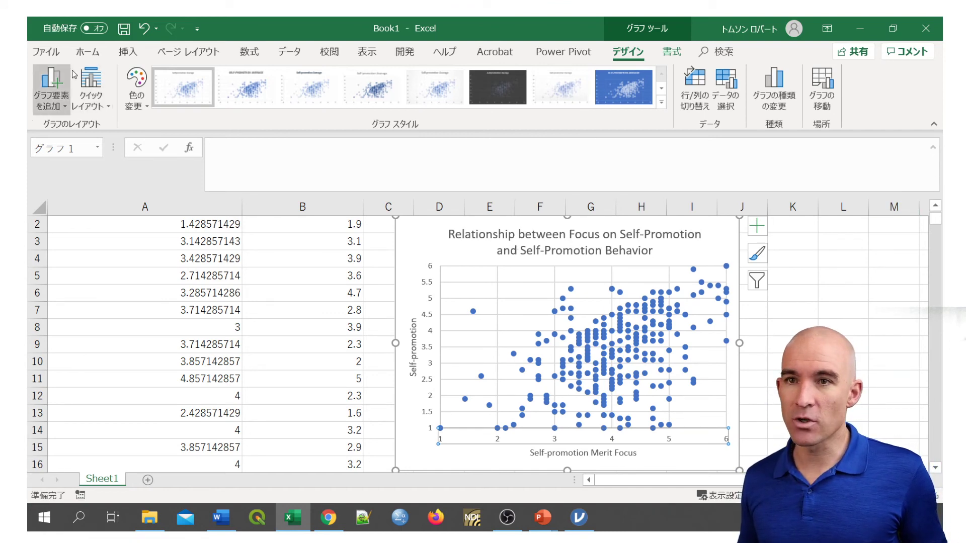
click(59, 92)
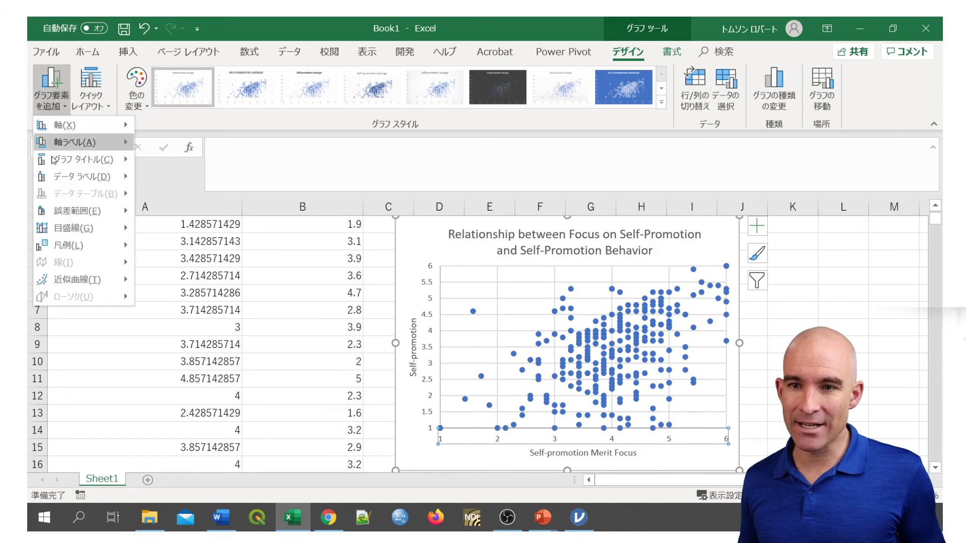
mouse_move(86, 283)
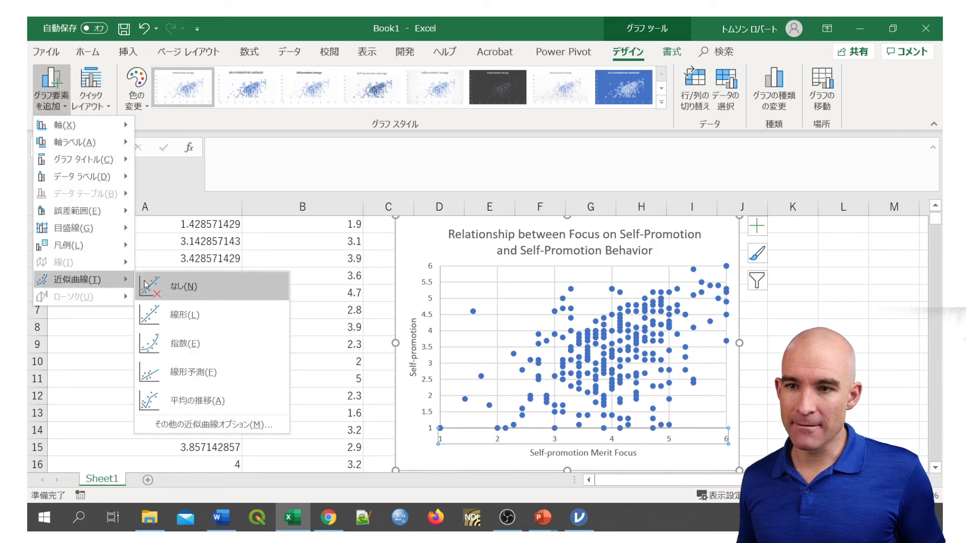
click(198, 315)
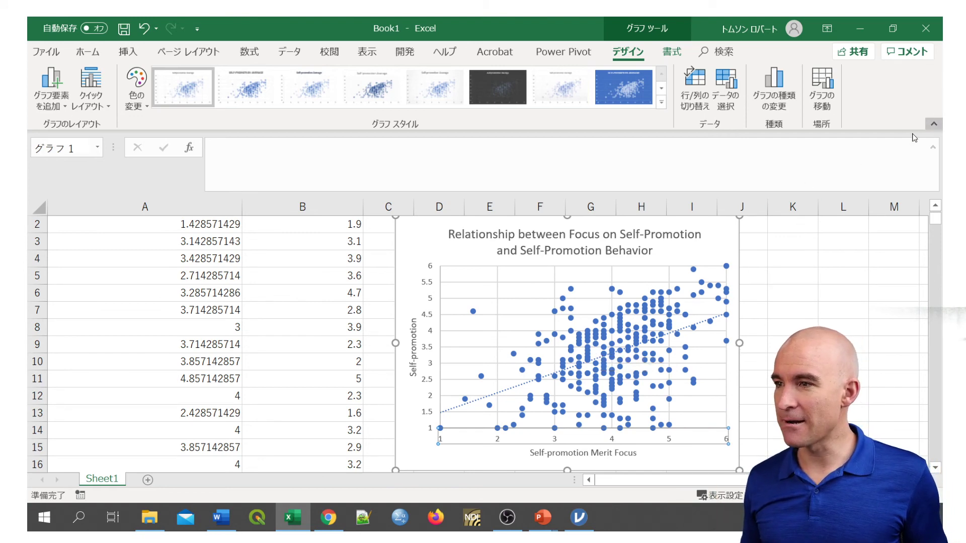
Collapse the ribbon and examine the whole scatter chart, including its data points, trendline and vertical axis title.
click(933, 122)
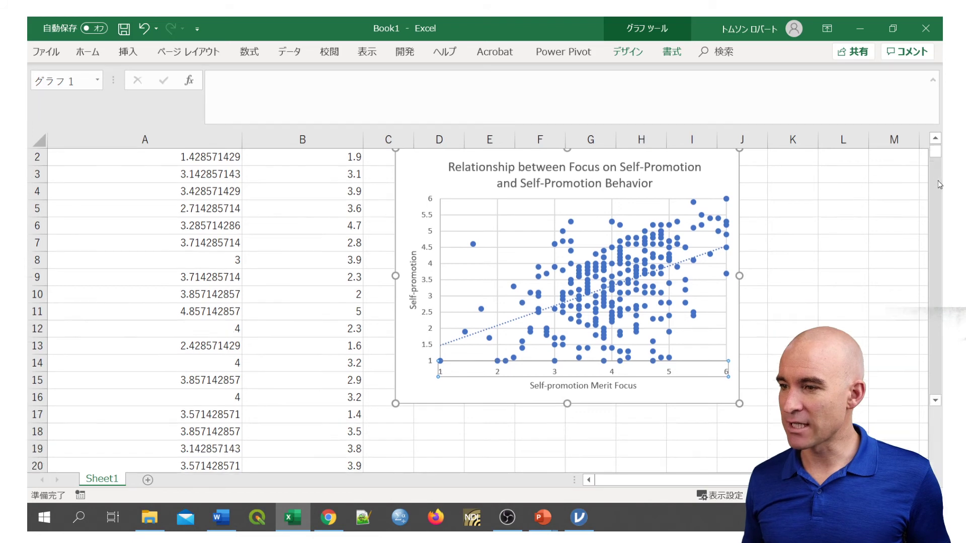
scroll(940, 184, down, 6)
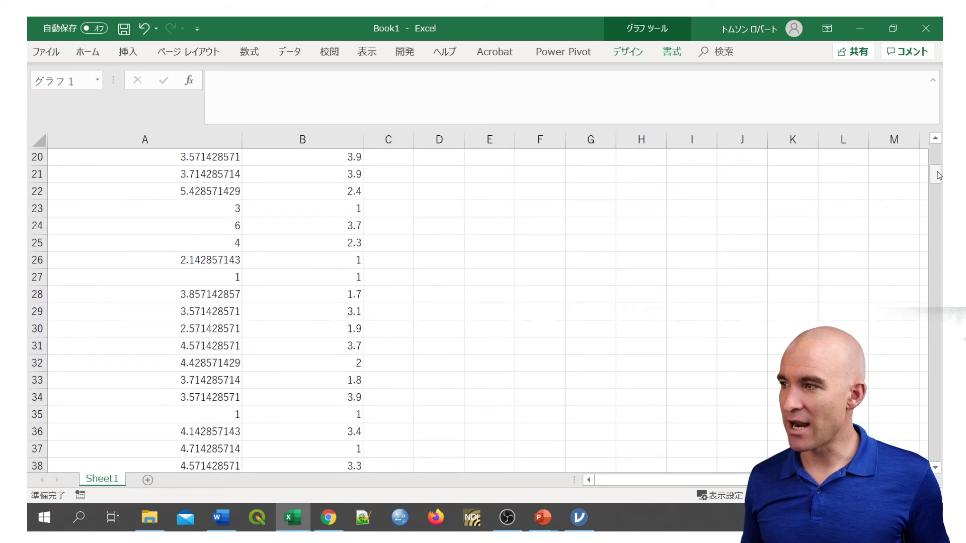
scroll(938, 175, up, 6)
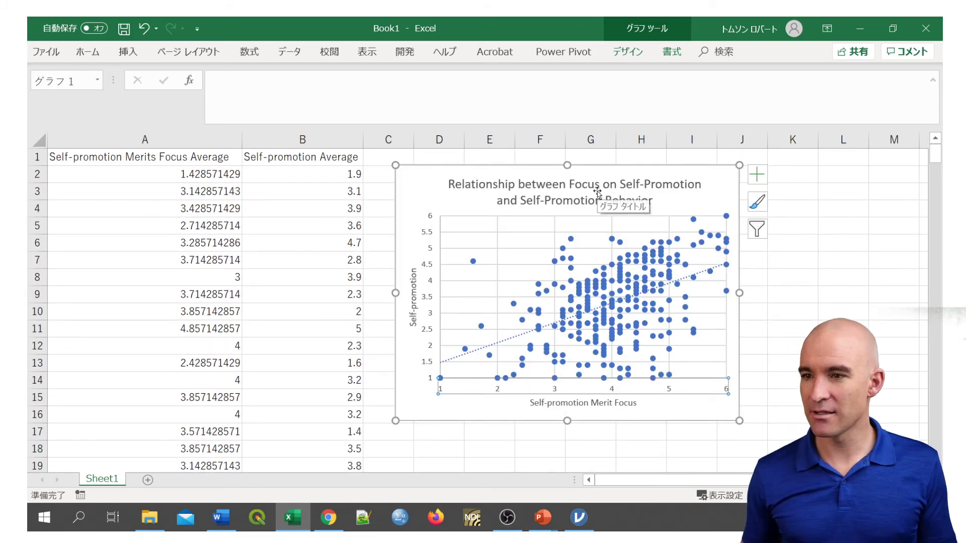
click(704, 168)
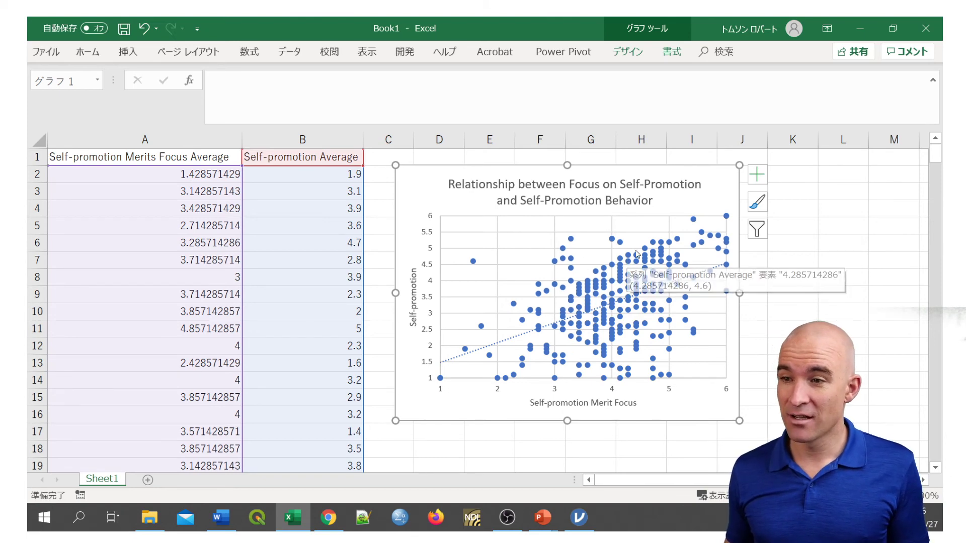
click(414, 296)
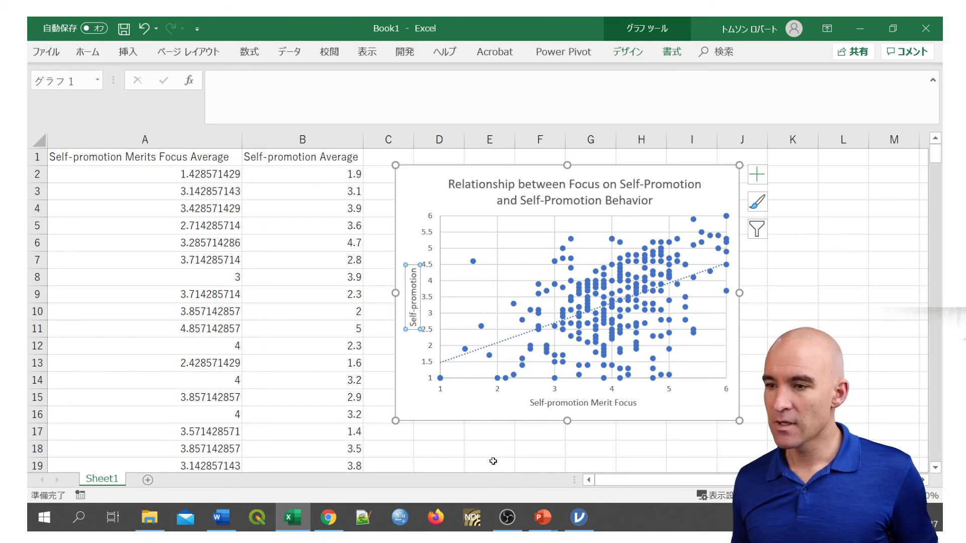
Switch to the running PowerPoint slide show and advance two slides to the Correlation Results slide.
click(544, 526)
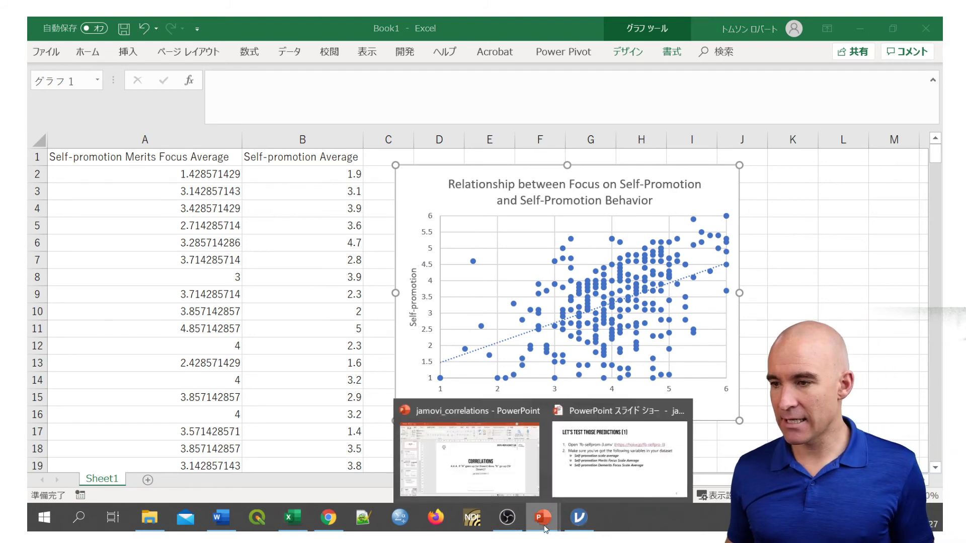
click(590, 469)
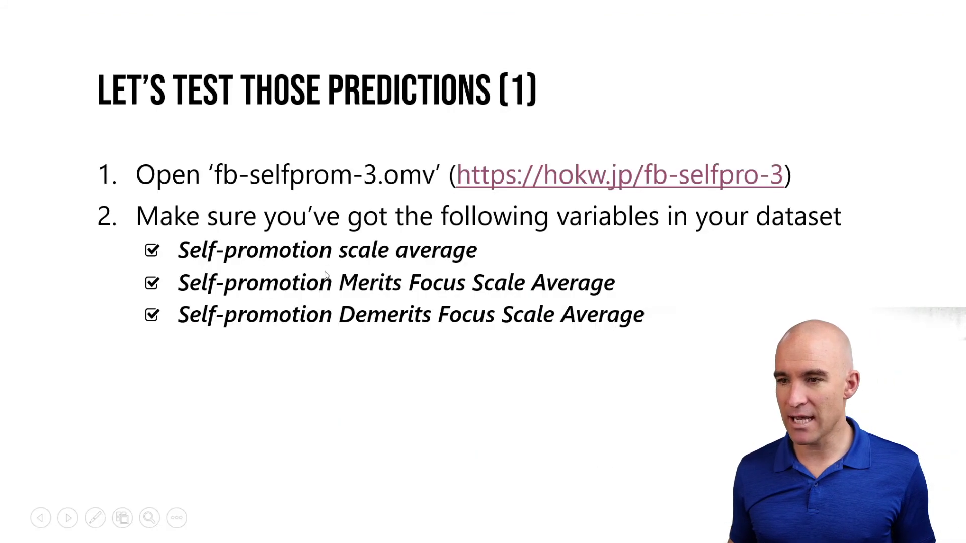
click(429, 249)
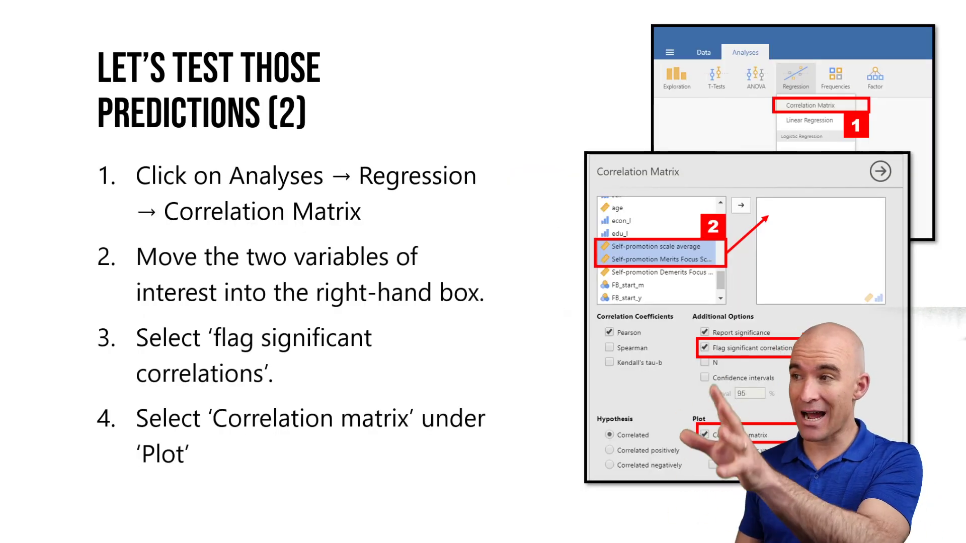
click(428, 249)
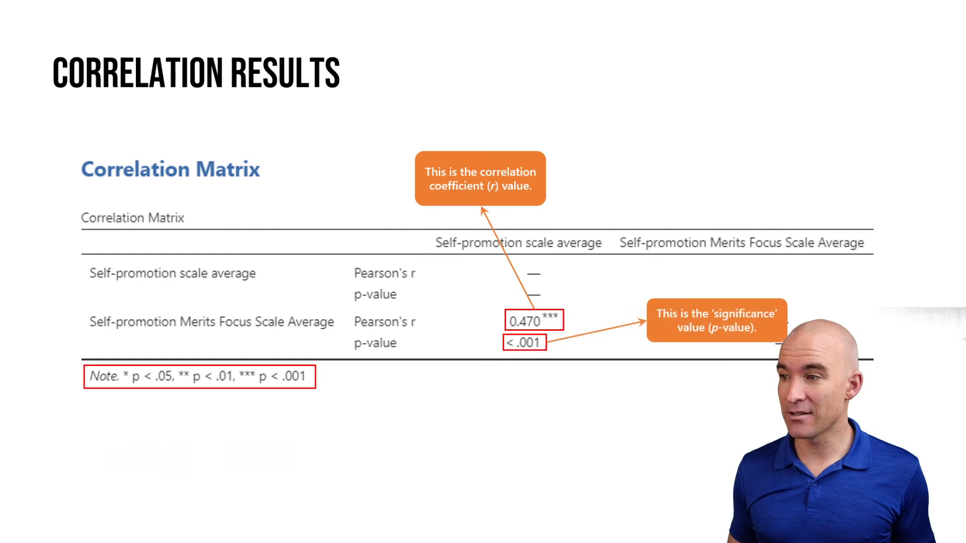